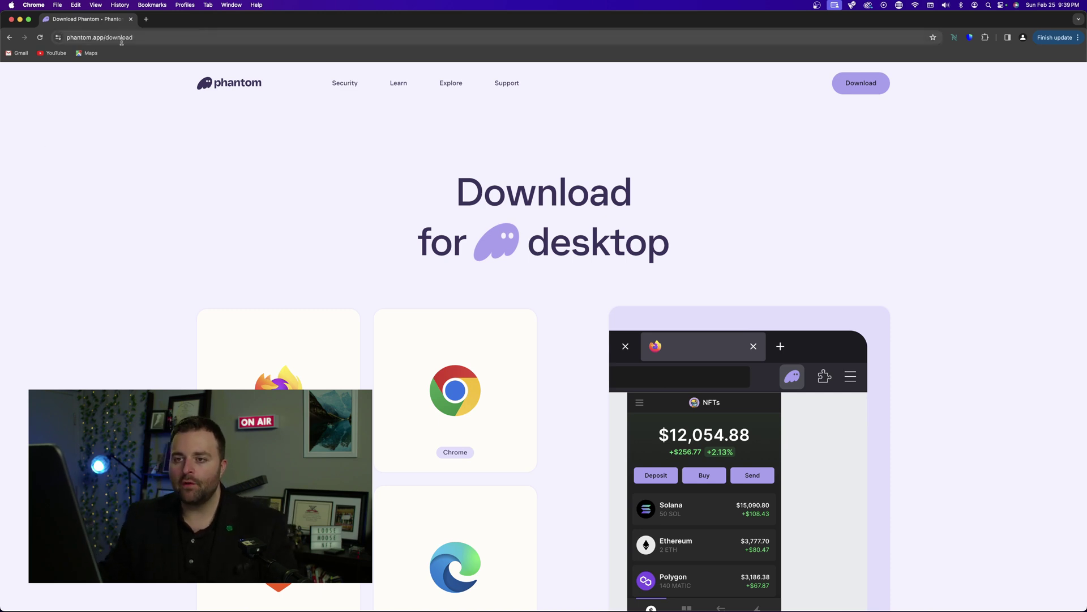
- Open Phantom's home page and look through its product overview
click(230, 86)
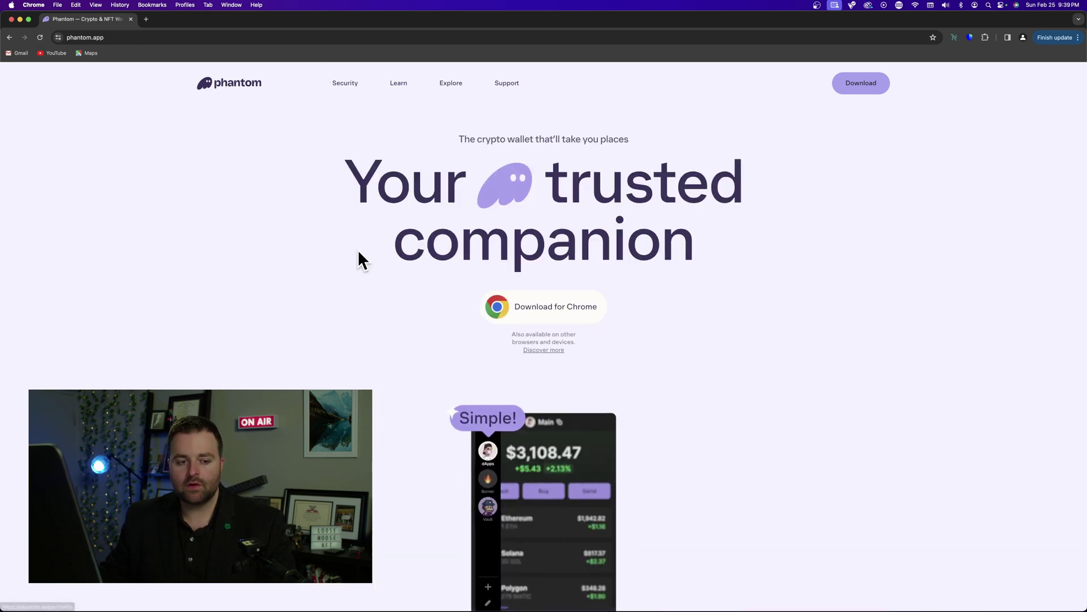
scroll(277, 278, down, 5)
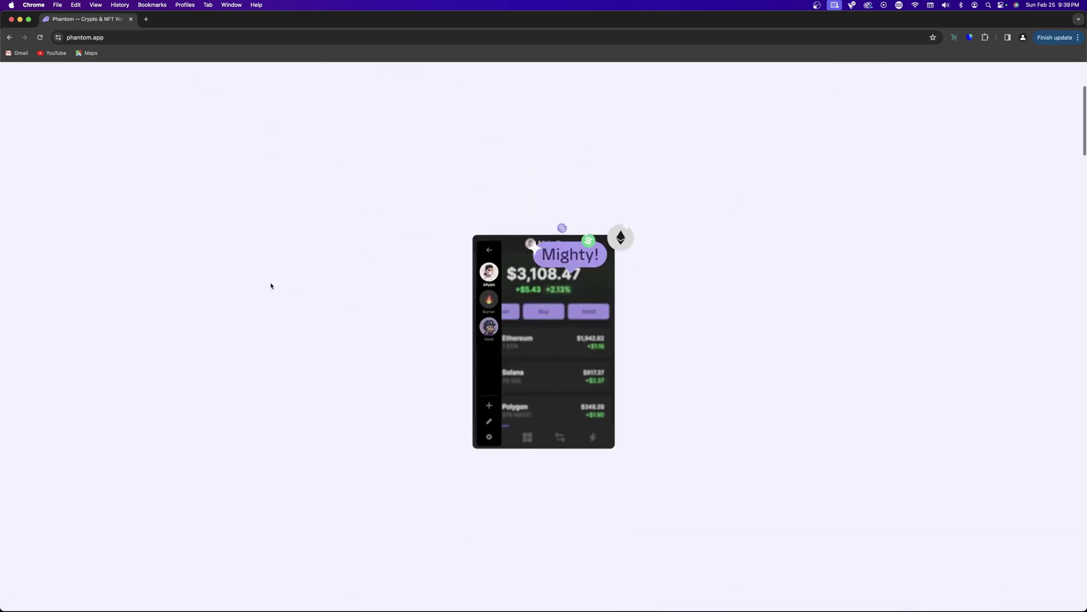
scroll(274, 249, up, 5)
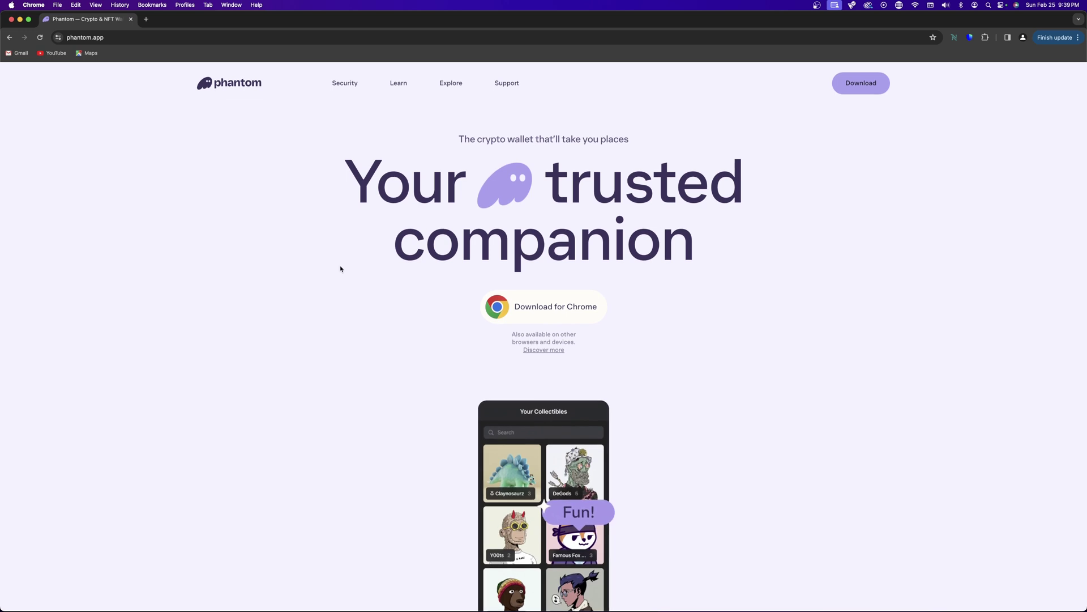
scroll(327, 222, down, 5)
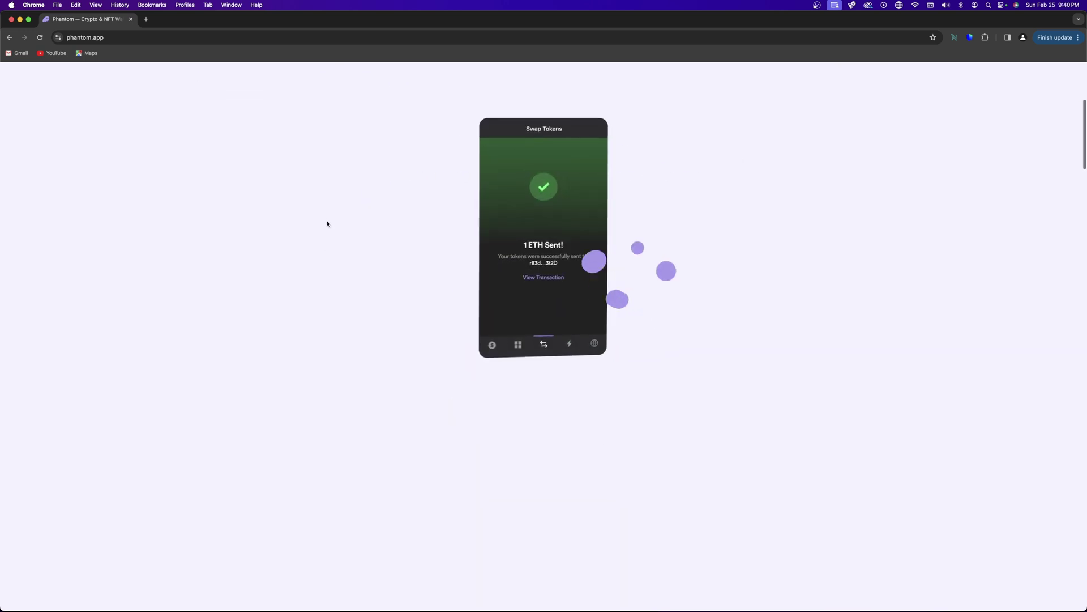
scroll(327, 224, down, 5)
scroll(331, 225, up, 3)
scroll(331, 225, up, 8)
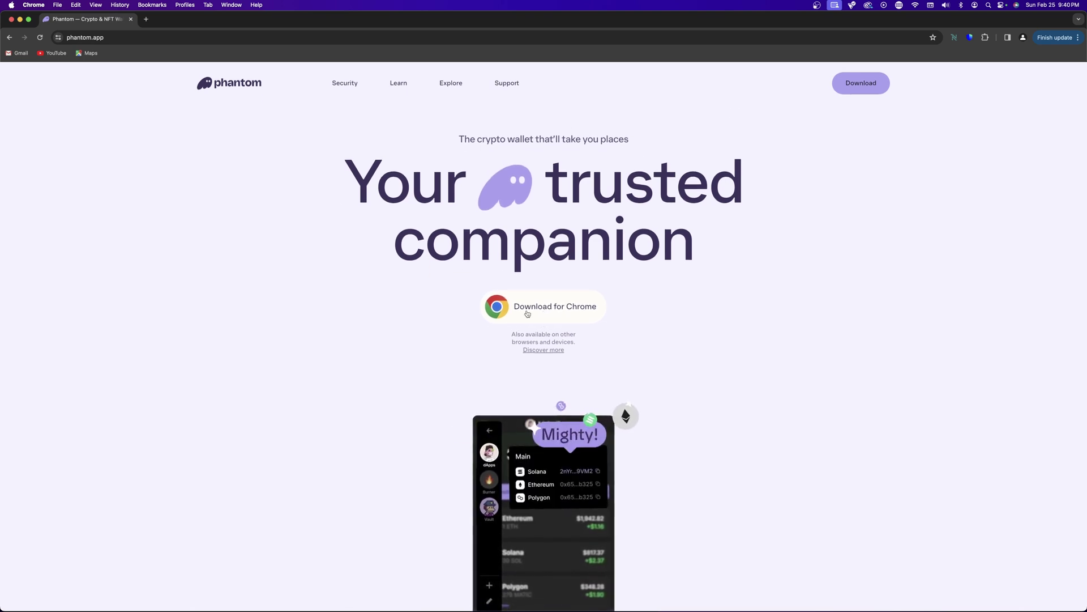
click(861, 83)
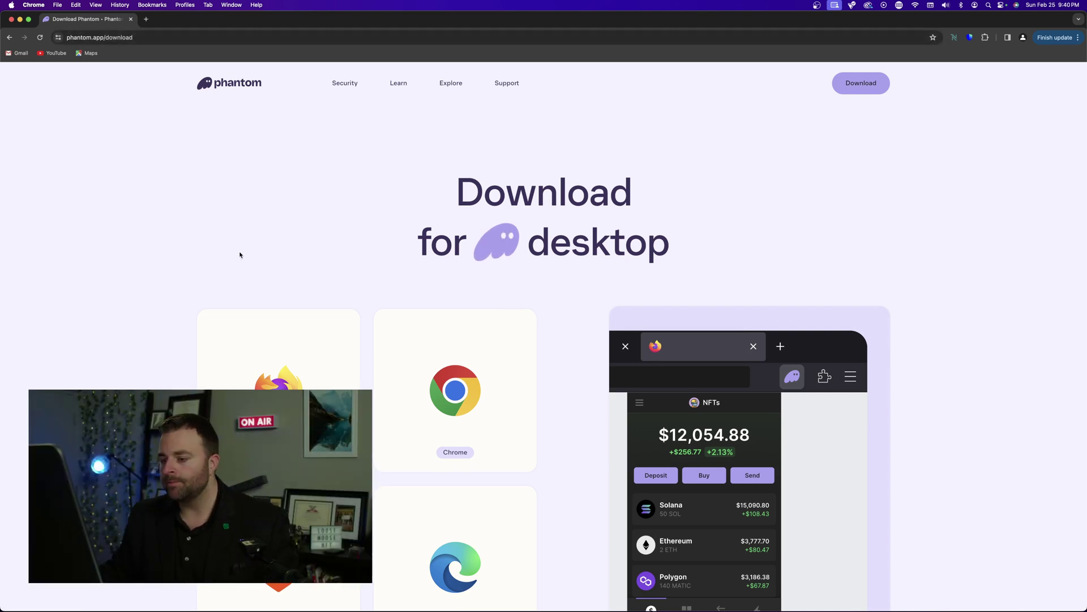
scroll(238, 250, down, 3)
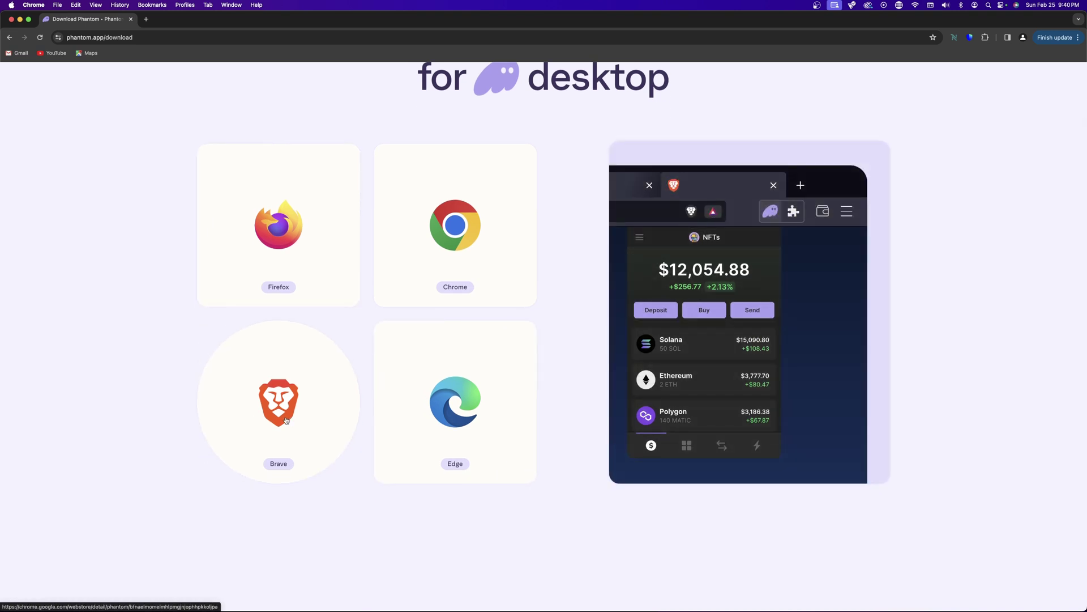
scroll(283, 416, up, 1)
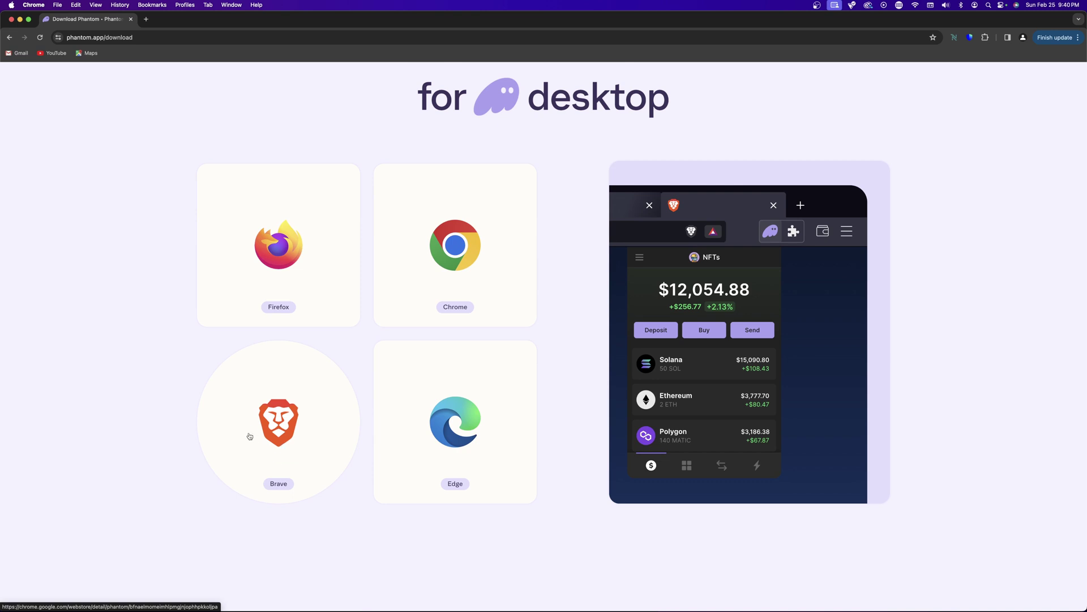
scroll(240, 414, up, 1)
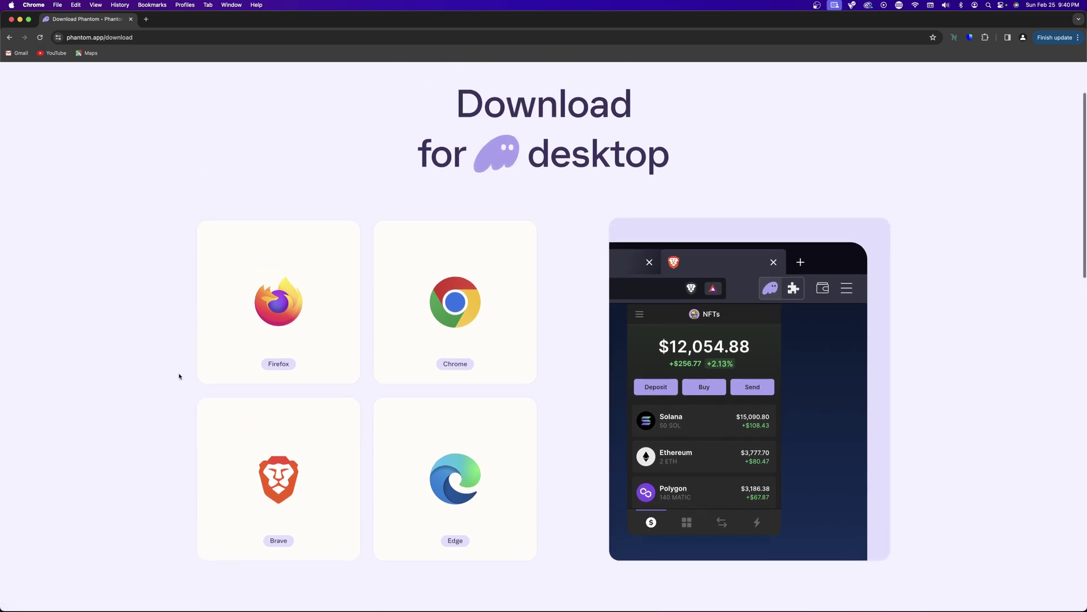
click(473, 311)
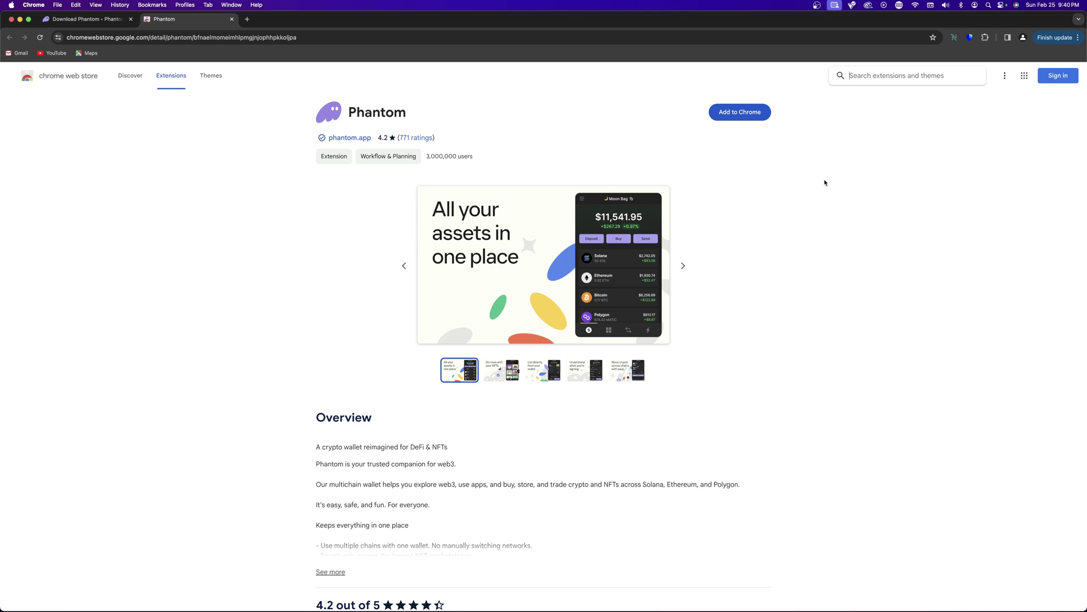
click(730, 113)
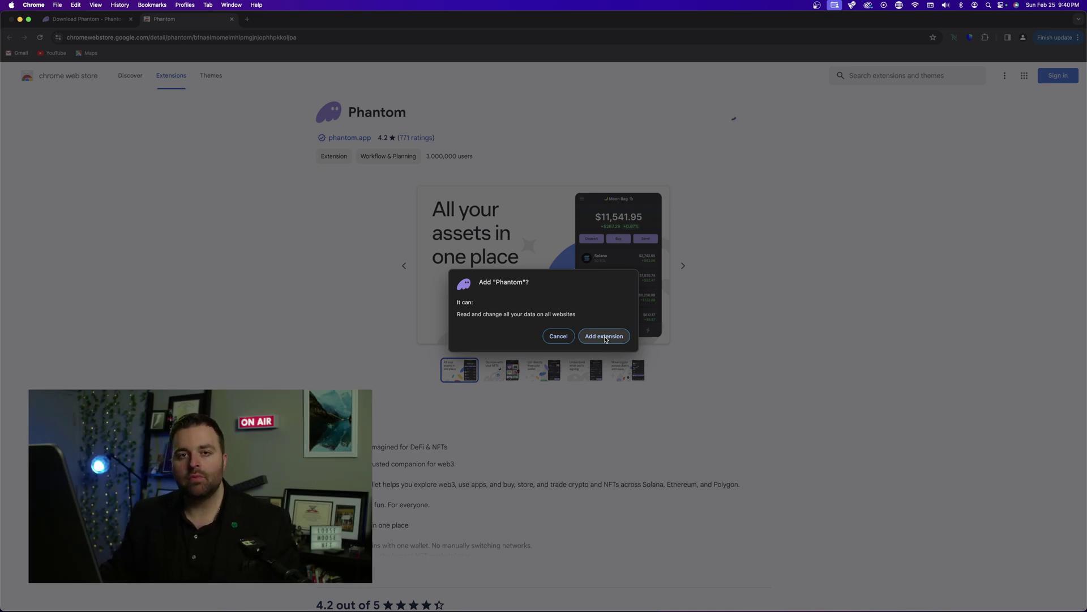
click(605, 338)
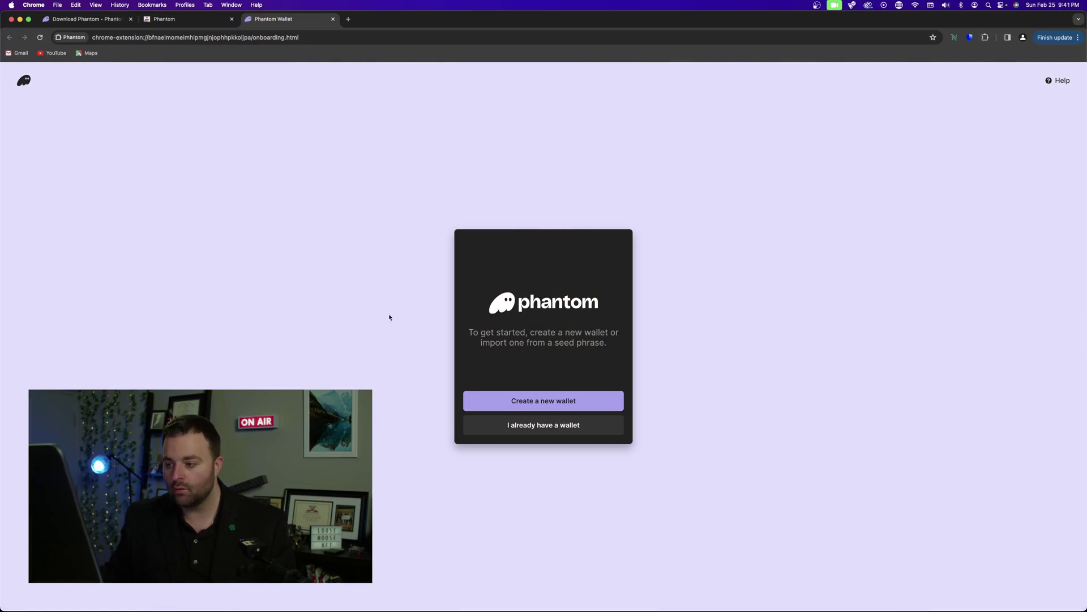
- Start creating a new wallet and reveal its Secret Recovery Phrase with the page enlarged to 175%
click(515, 430)
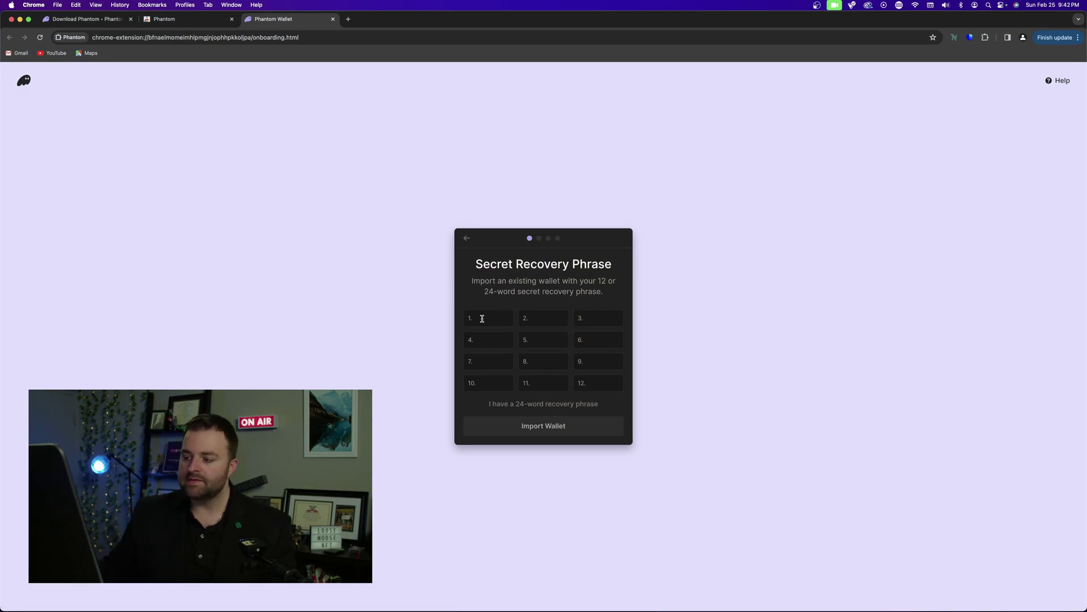
click(466, 240)
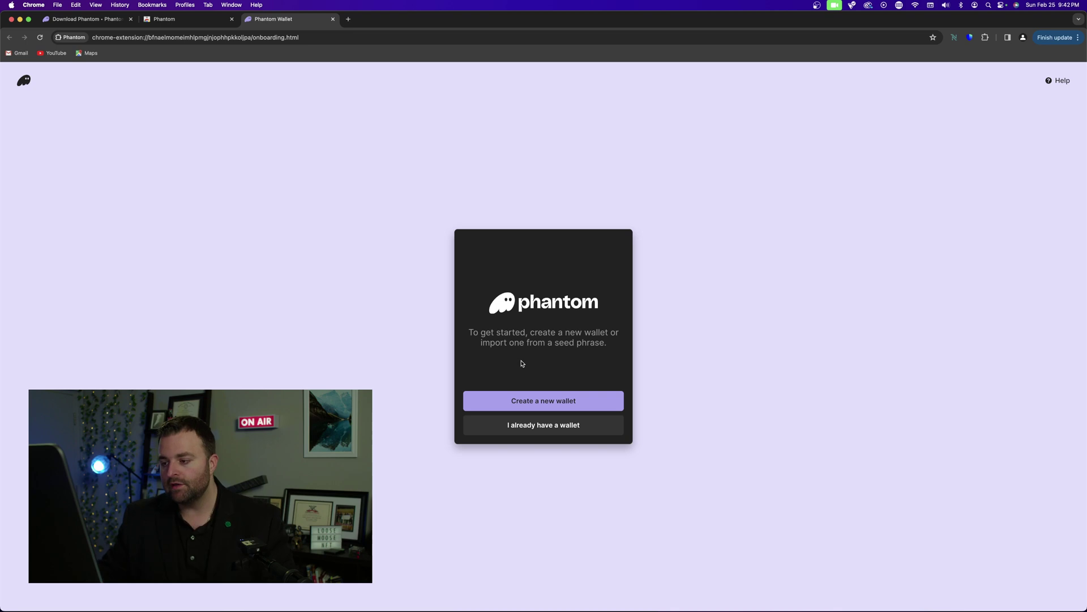
click(545, 402)
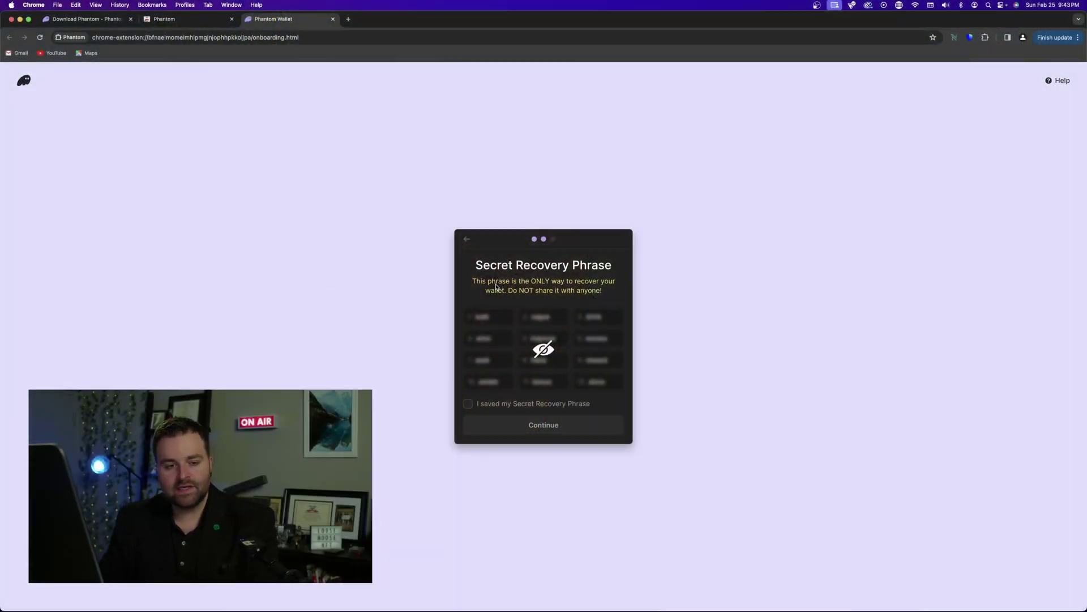
key(super+equal)
key(super+equal)
key(super+equal)
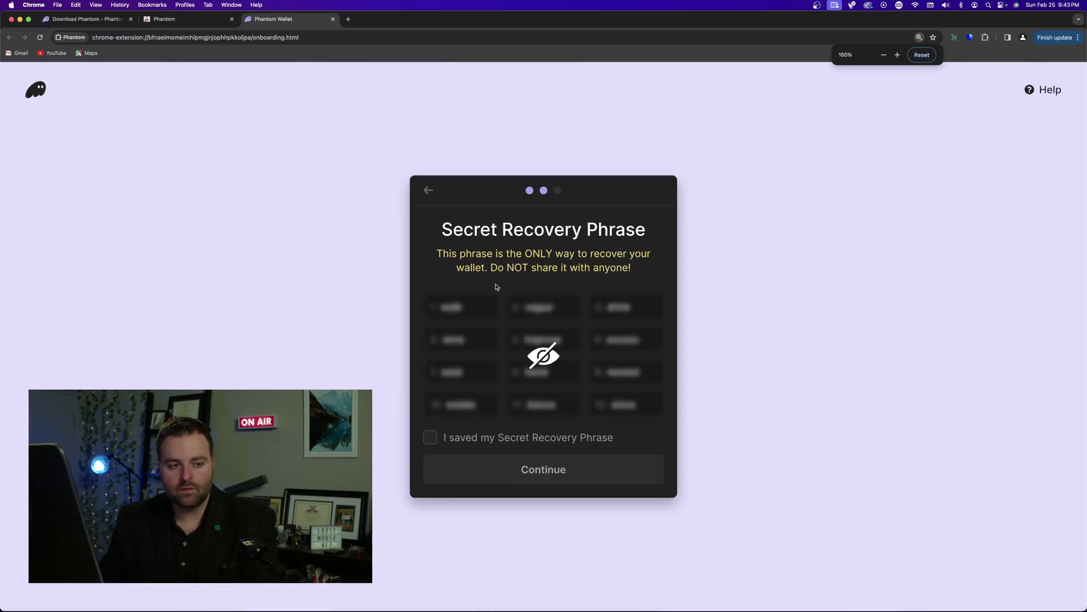
key(super+equal)
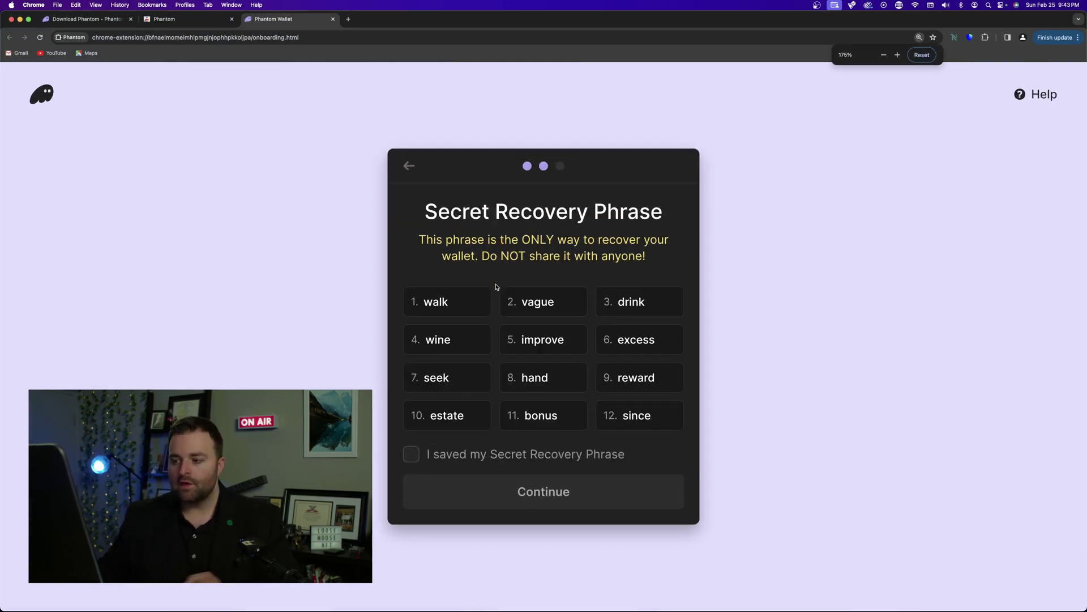
mouse_move(537, 316)
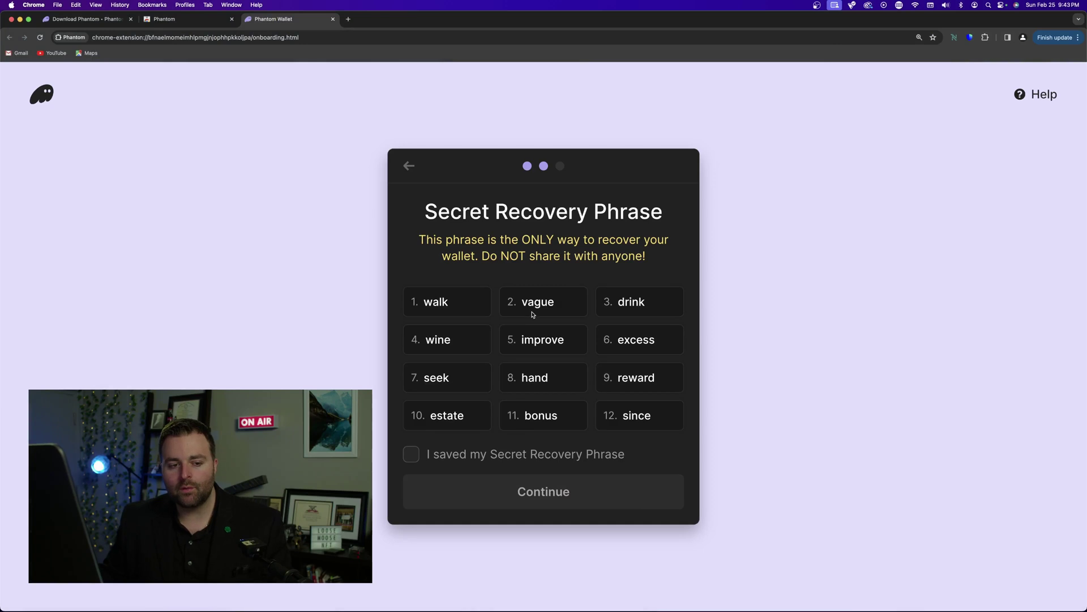
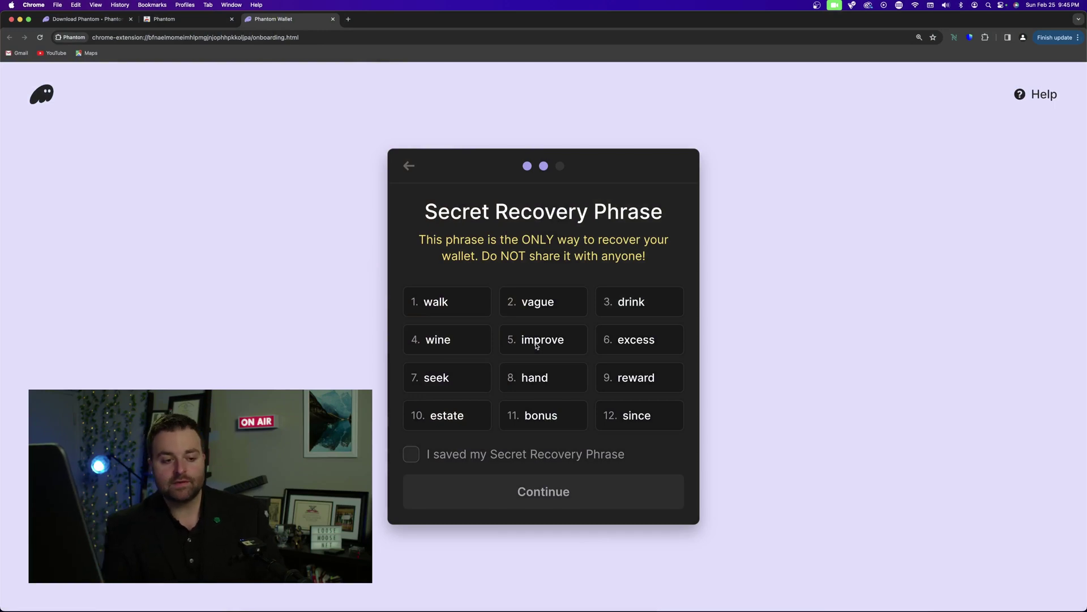
- Confirm that the Secret Recovery Phrase has been saved and finish the wallet setup
click(412, 456)
click(528, 491)
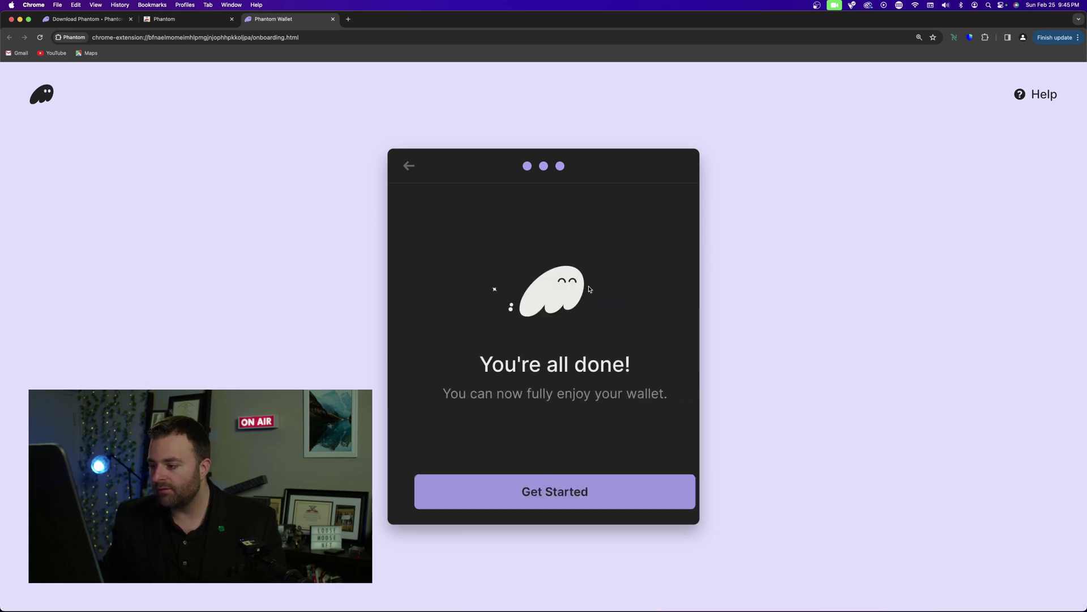
click(553, 492)
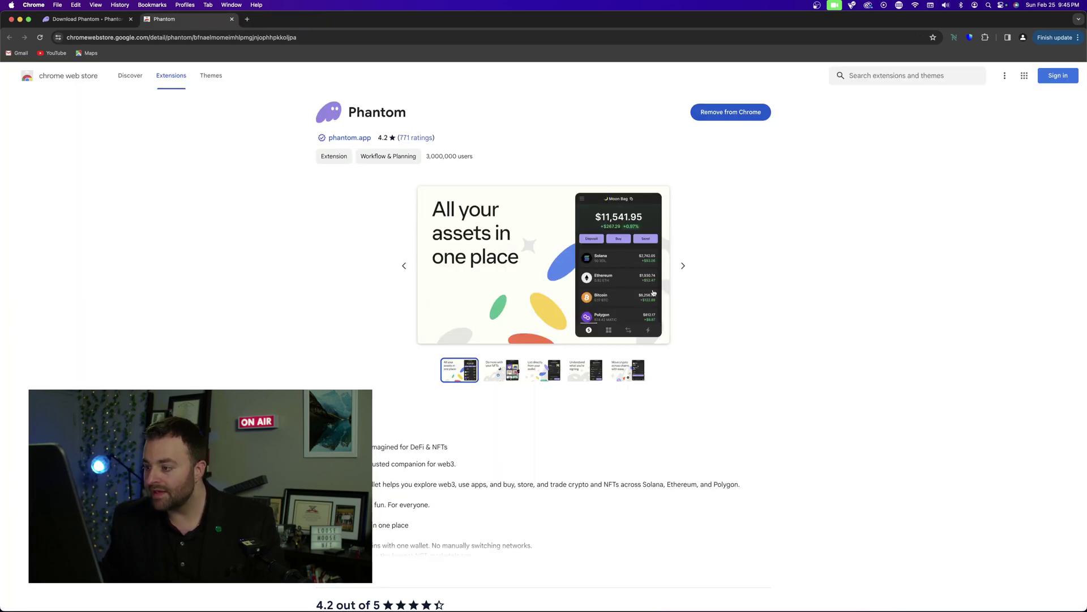
- Pin the Phantom extension in the browser and open the new wallet
click(985, 38)
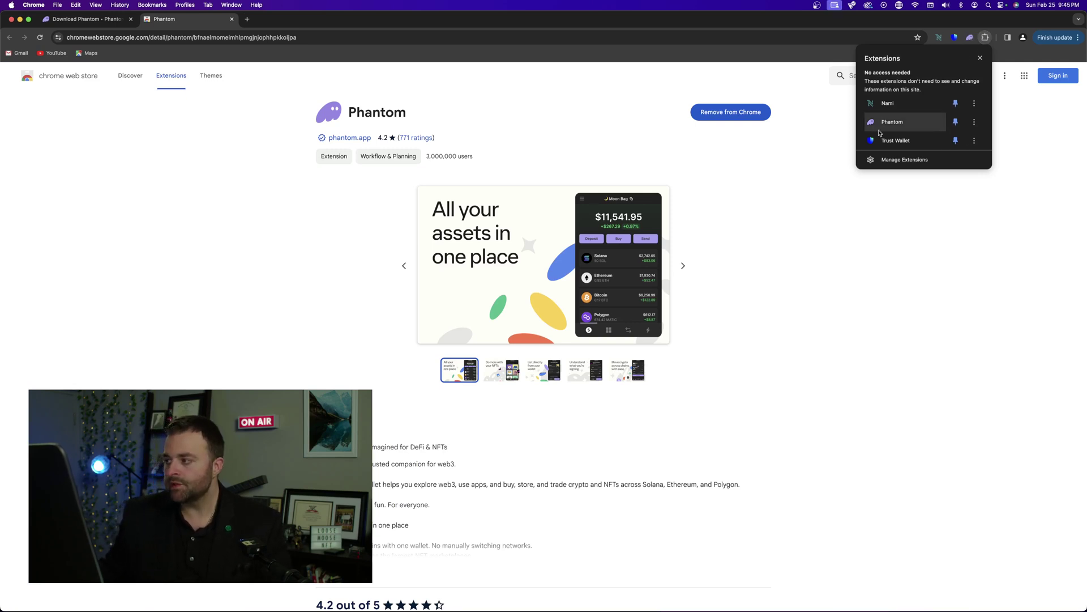
click(961, 66)
click(969, 38)
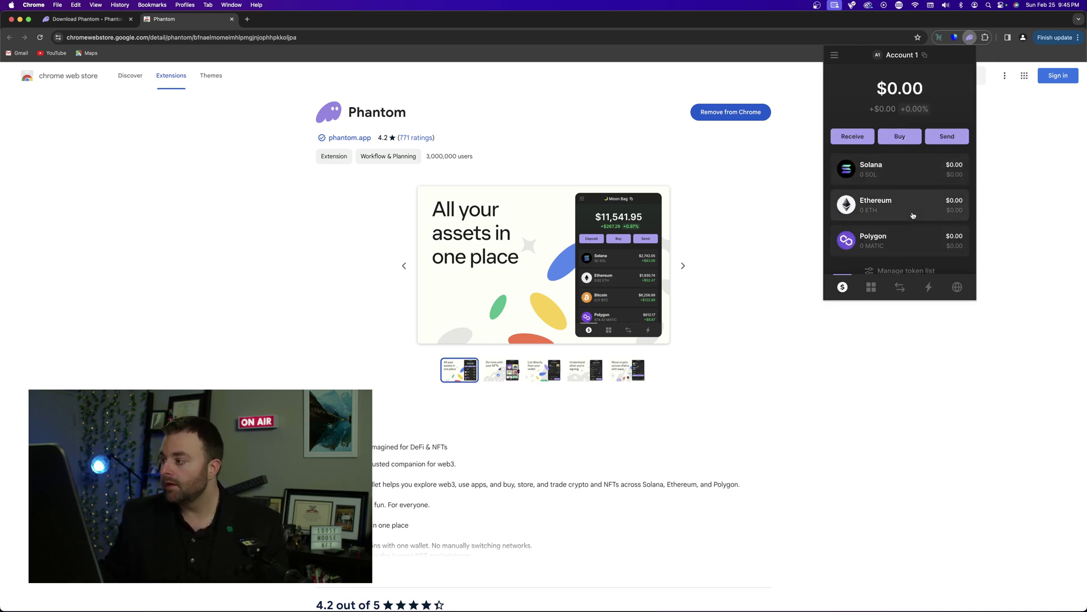
- Search the wallet's manageable token list for "bt" and "bitcoin", clear the search and view the account sidebar
scroll(914, 229, down, 1)
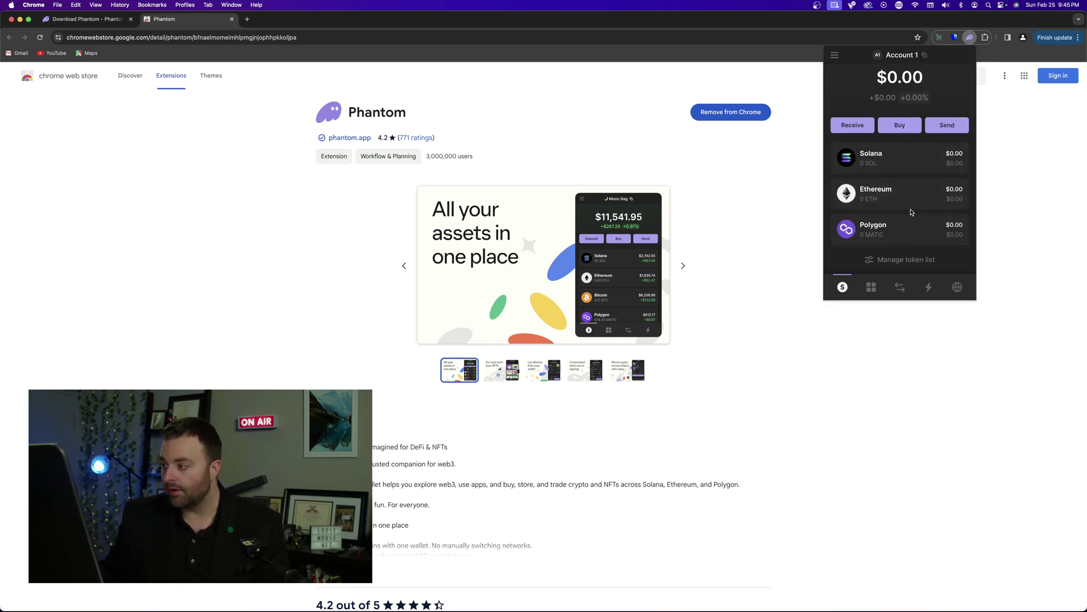
click(891, 260)
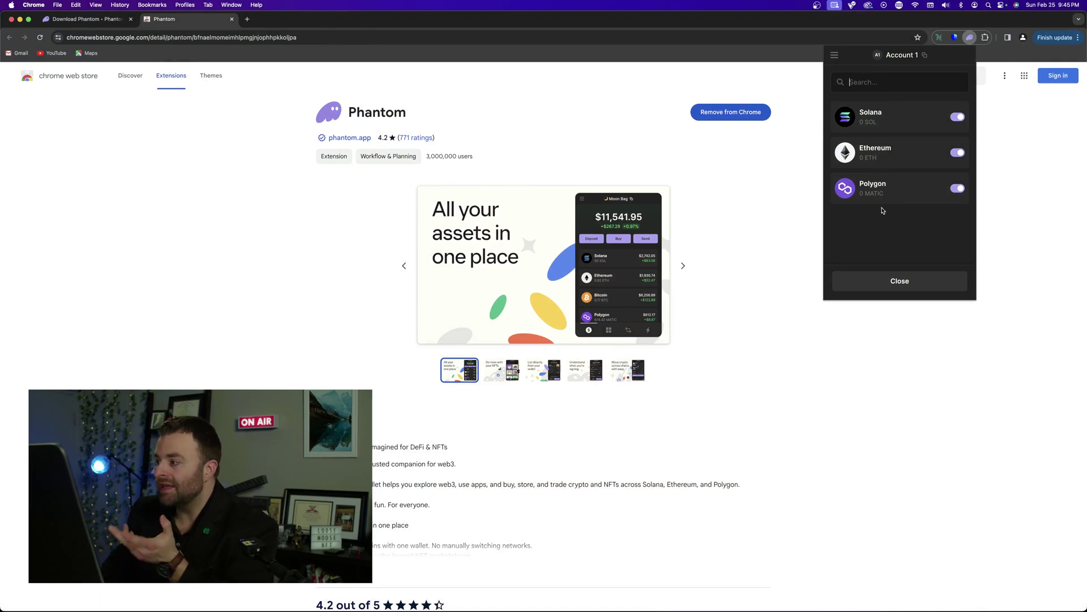
click(901, 281)
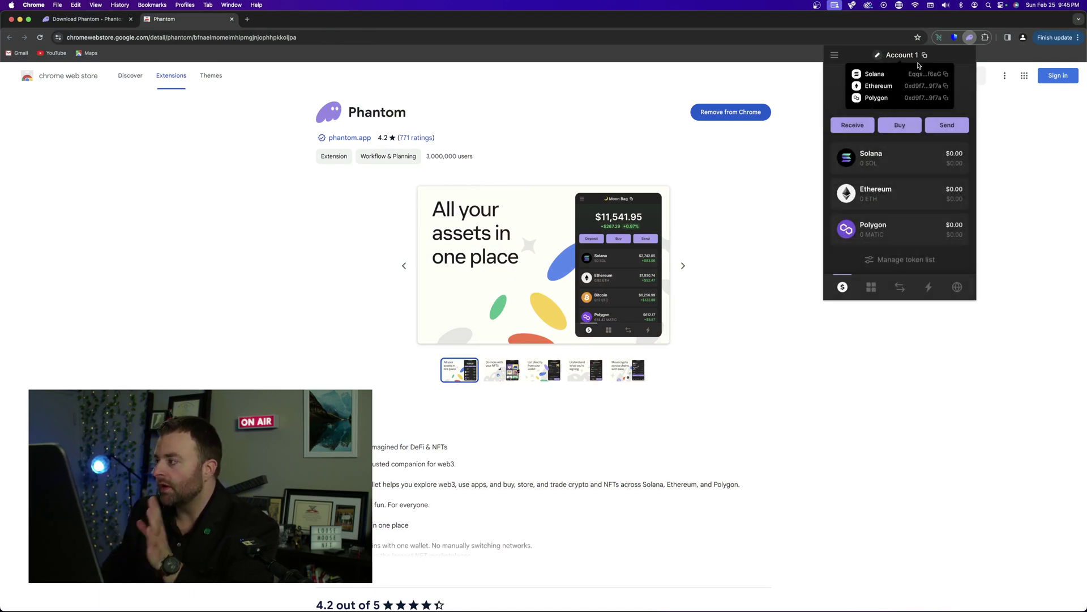
click(900, 260)
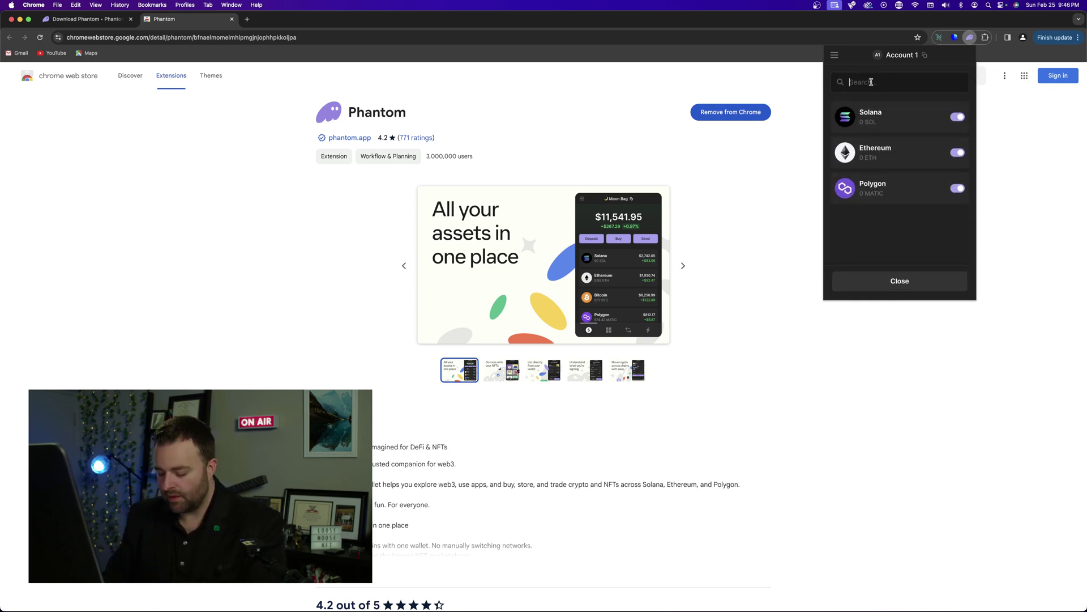
text(bt)
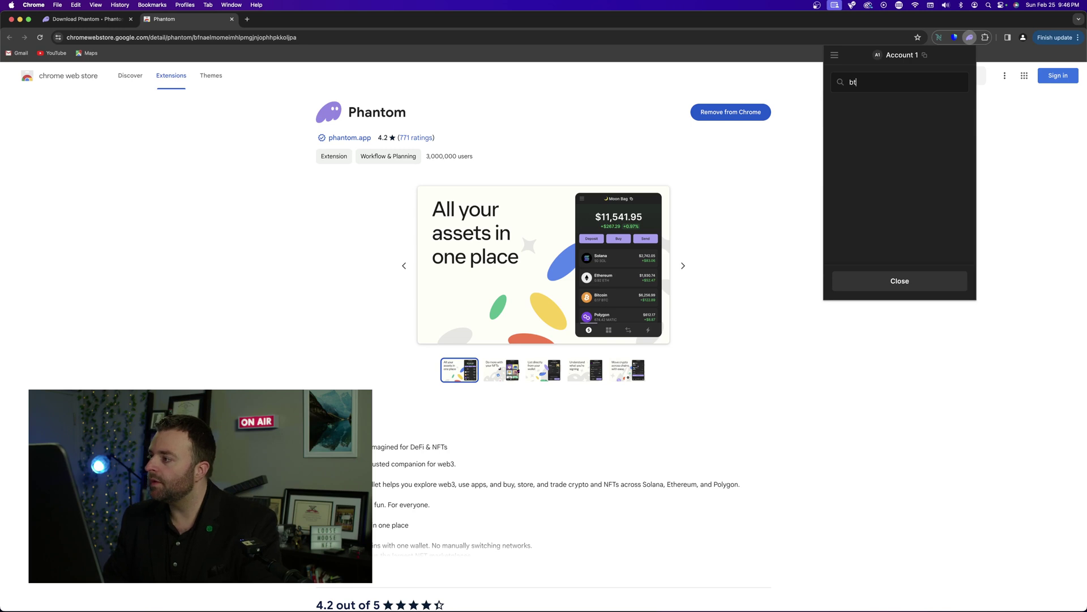
key(BackSpace)
key(BackSpace)
text(b)
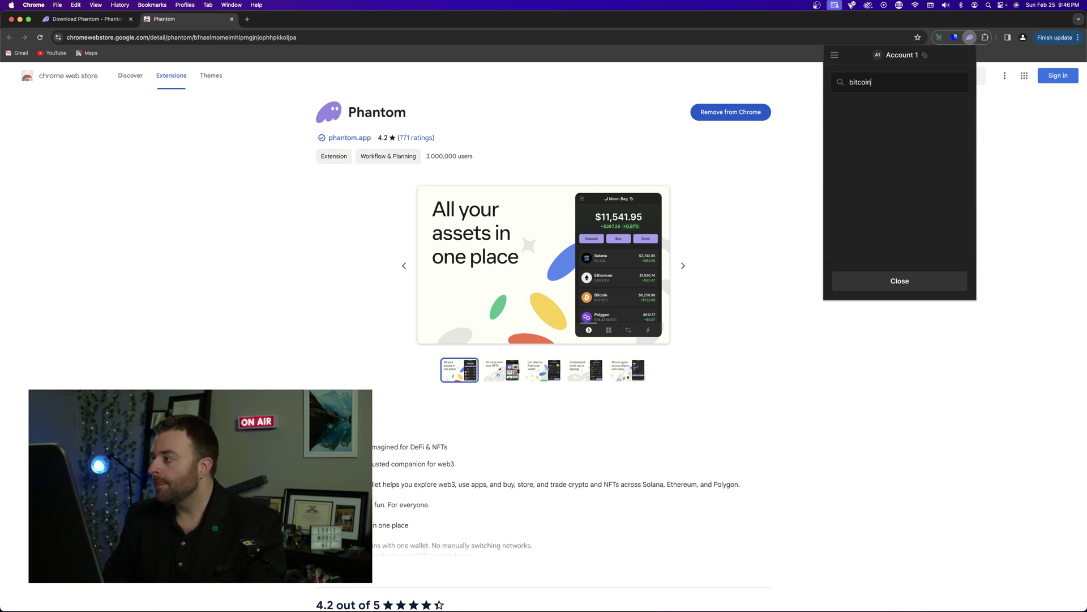
key(BackSpace)
key(BackSpace)
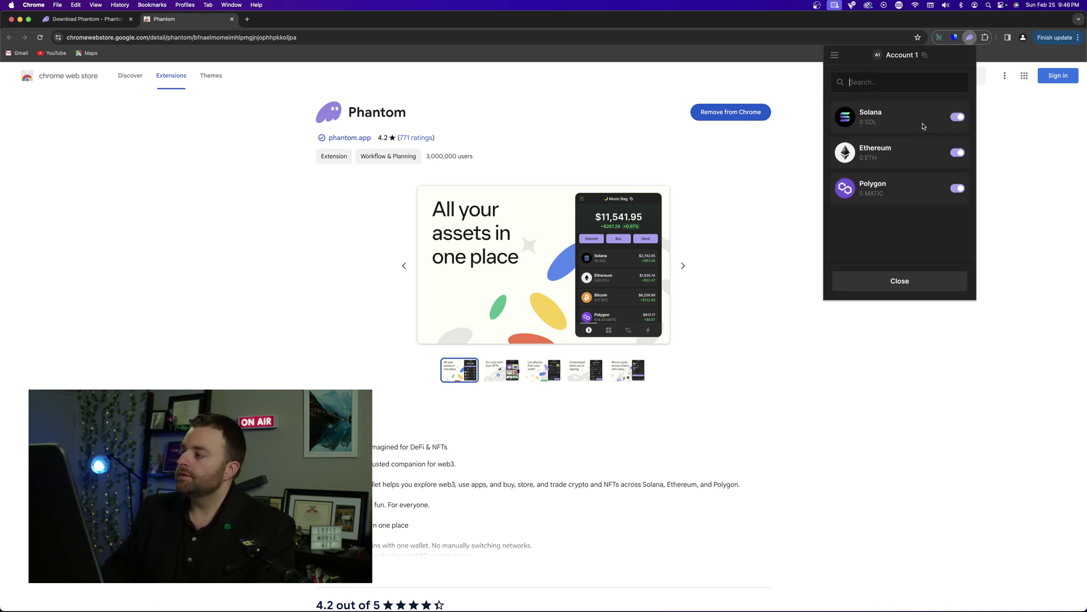
click(834, 55)
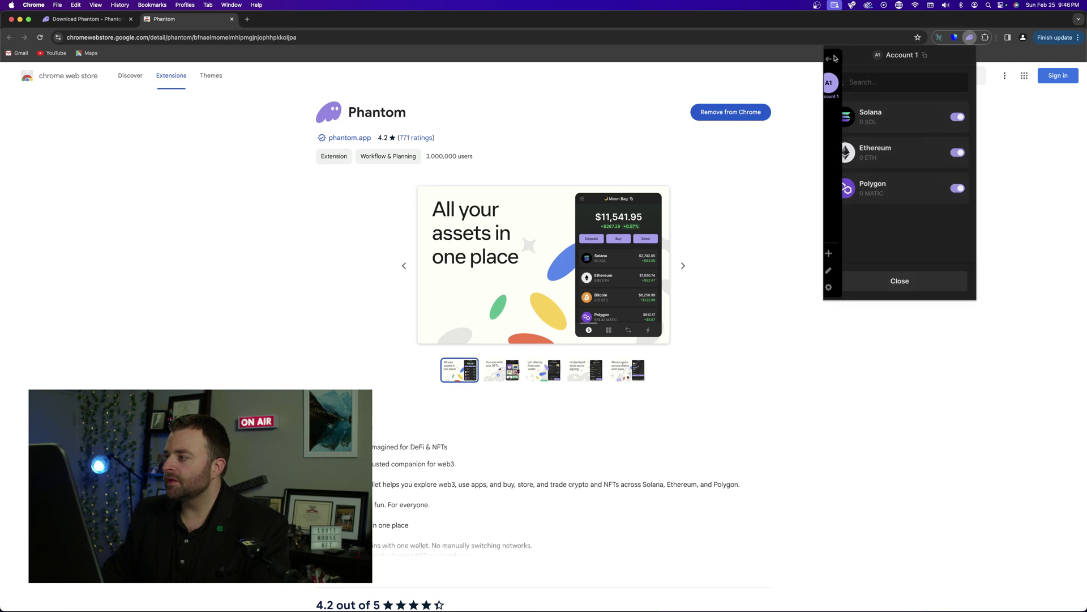
click(840, 85)
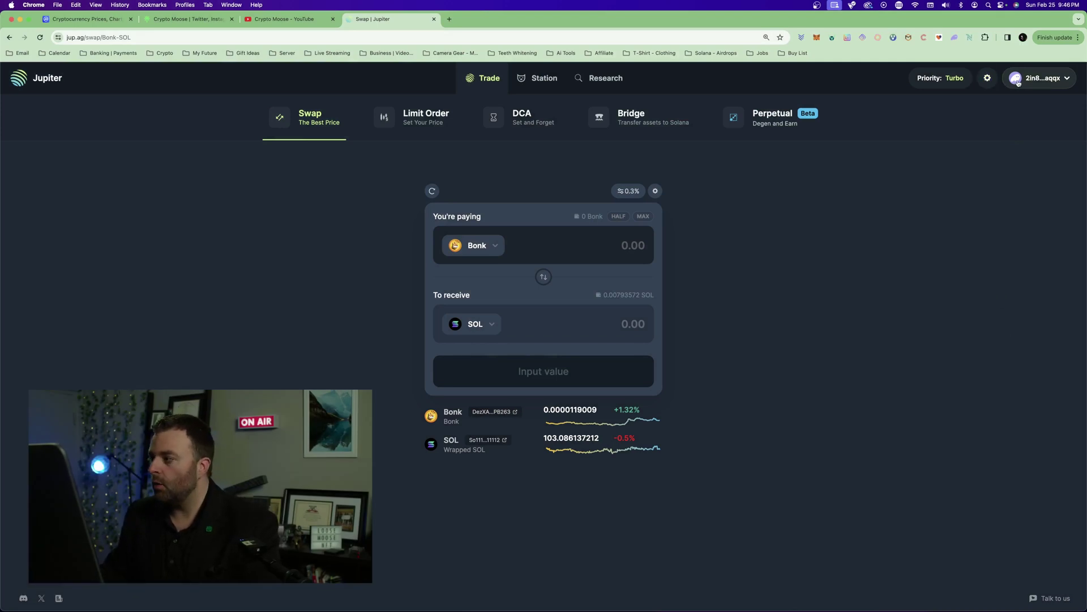
- Disconnect the connected wallet from Jupiter and open the Phantom wallet extension
click(1039, 78)
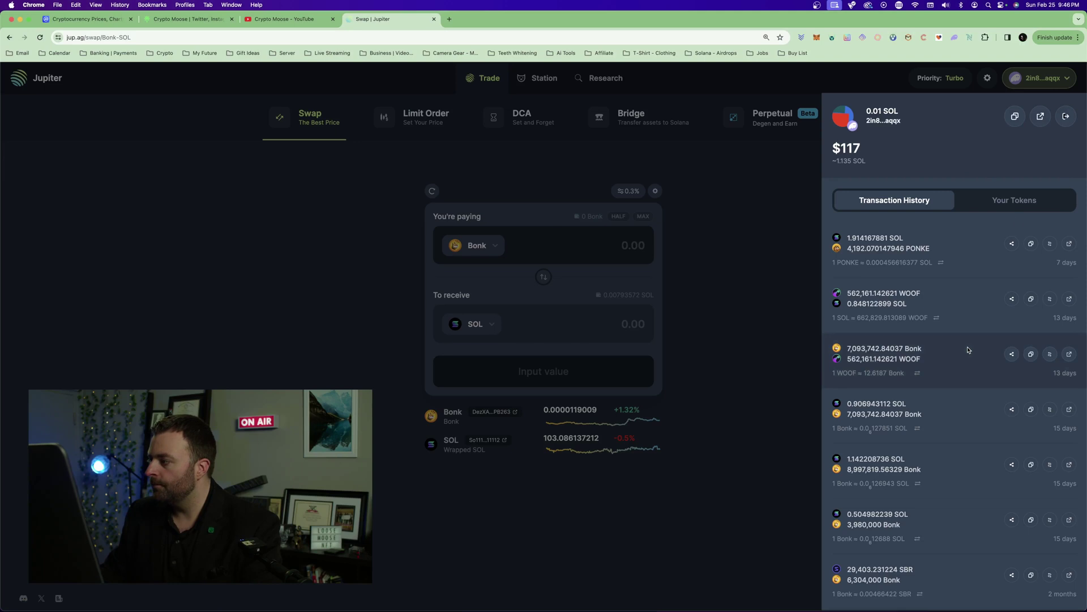
click(1066, 118)
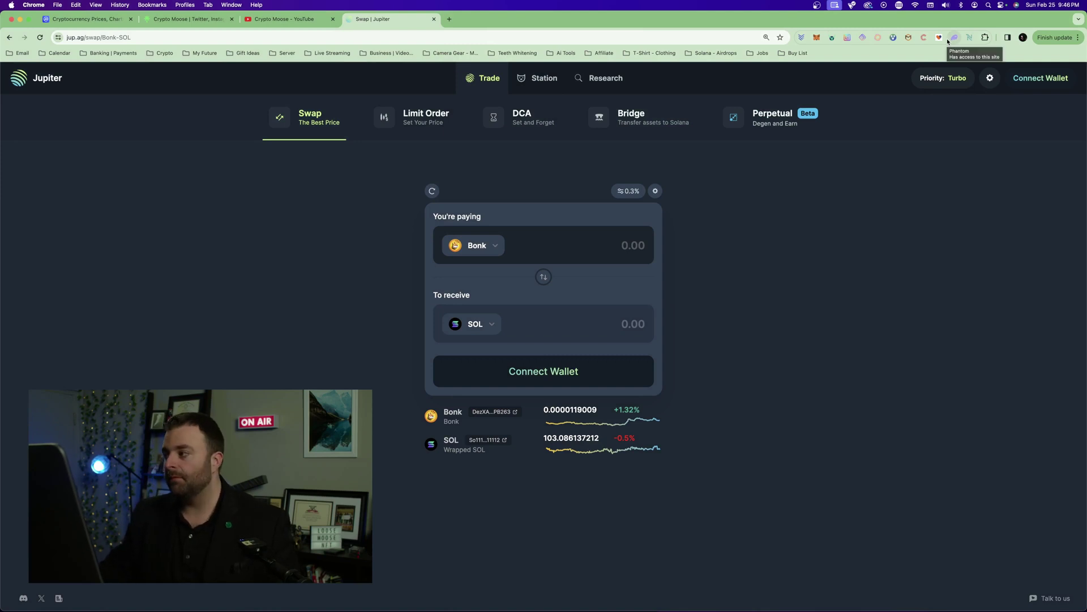
click(954, 38)
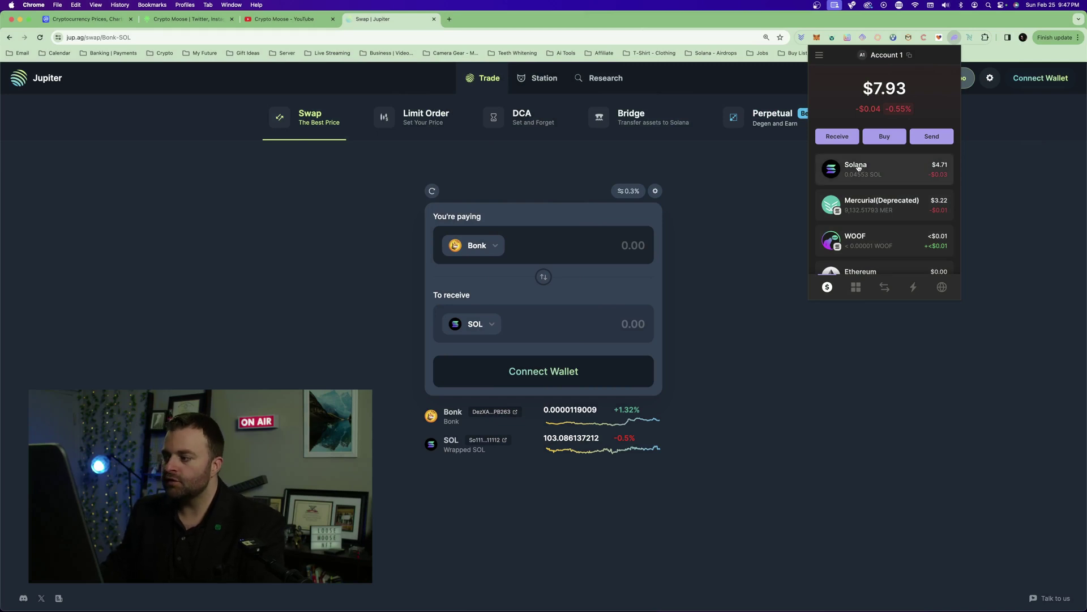
- View the wallet's token balances, close the wallet and connect Phantom to Jupiter
scroll(898, 198, down, 3)
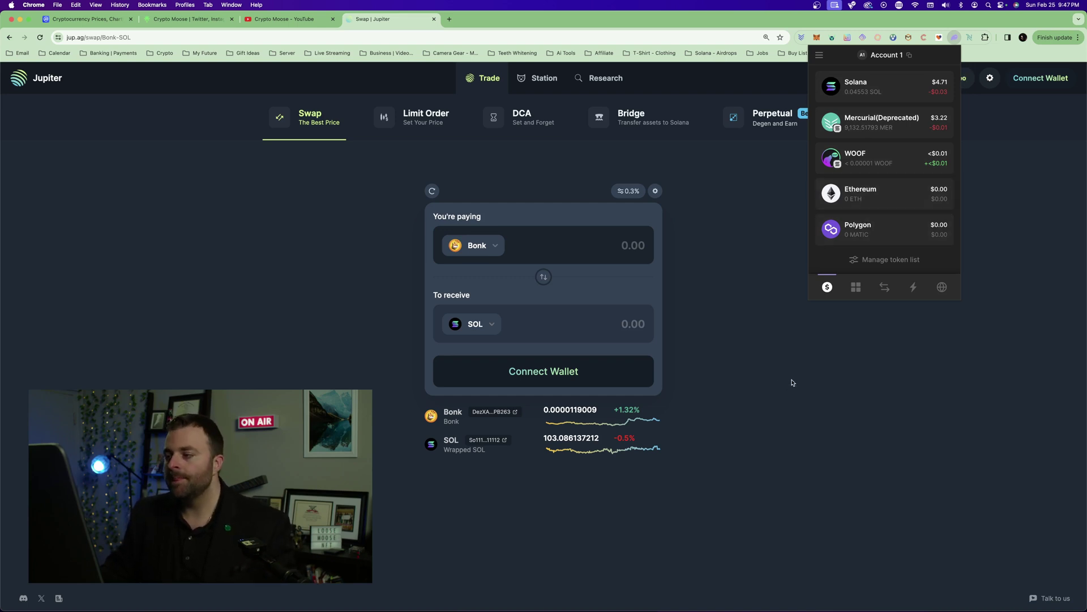
click(726, 194)
click(1047, 80)
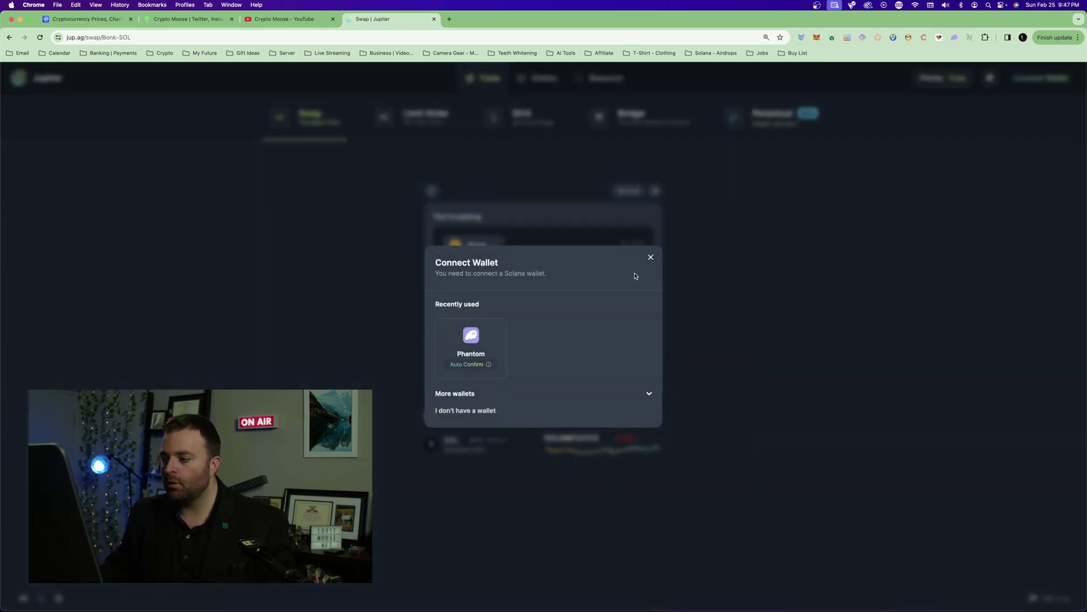
click(462, 342)
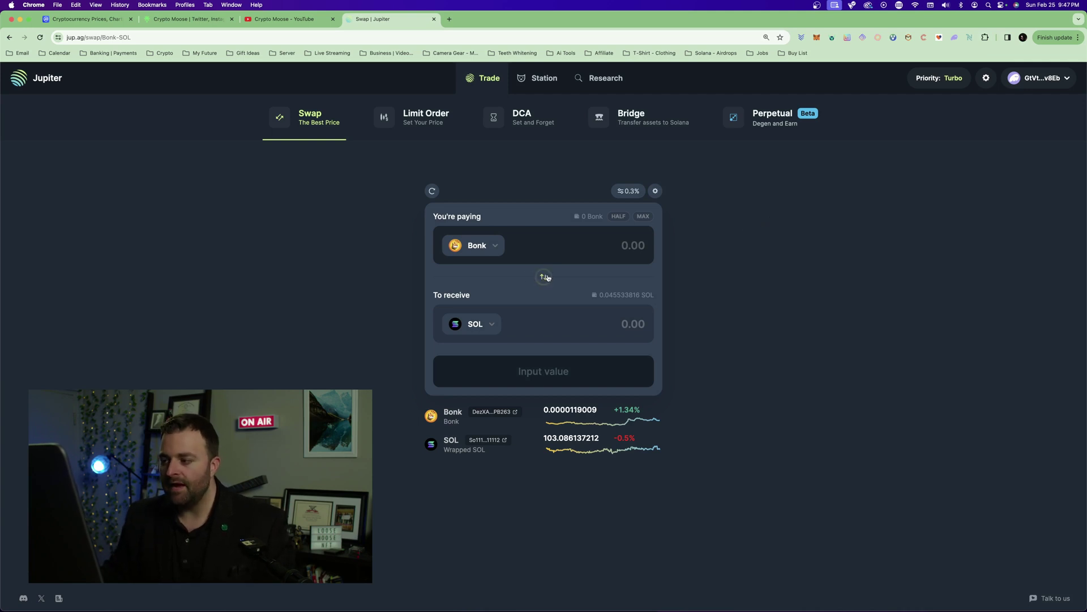
- Set up a swap of half the SOL balance to Bonk and view its routing details
click(491, 244)
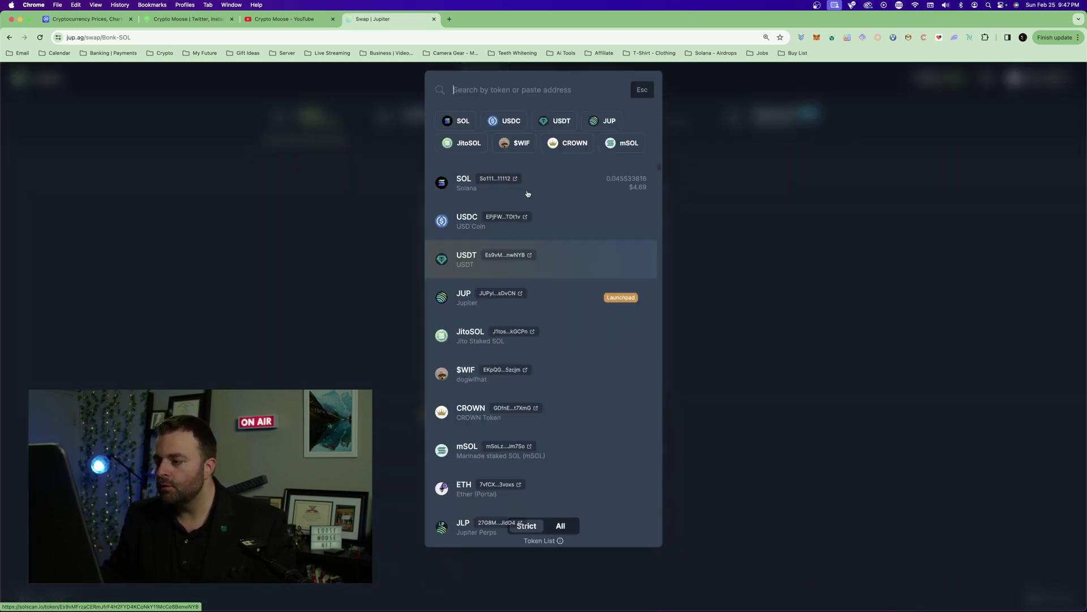
click(544, 185)
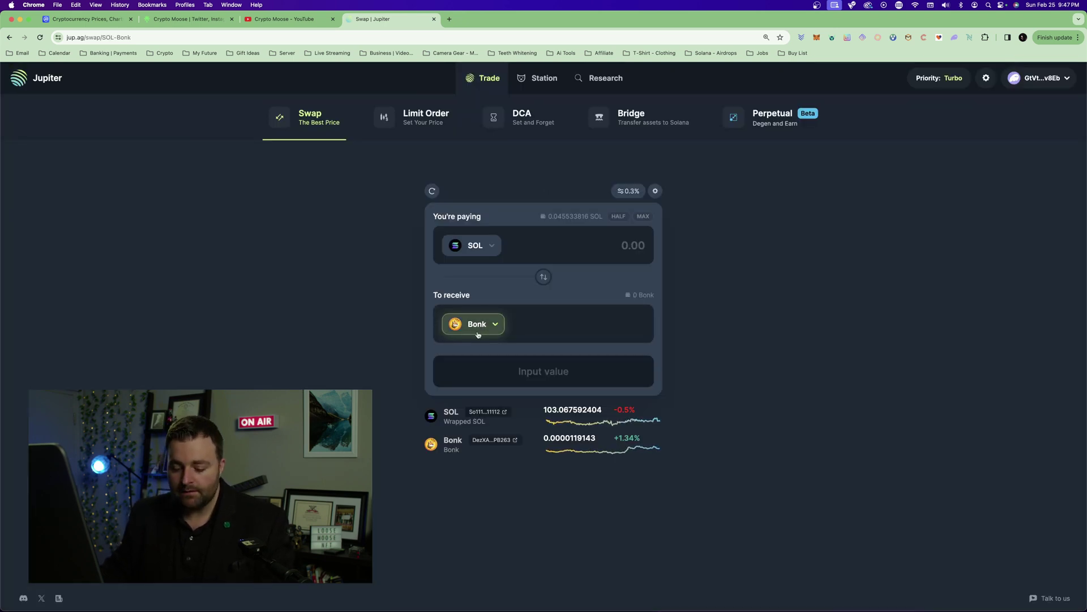
click(619, 217)
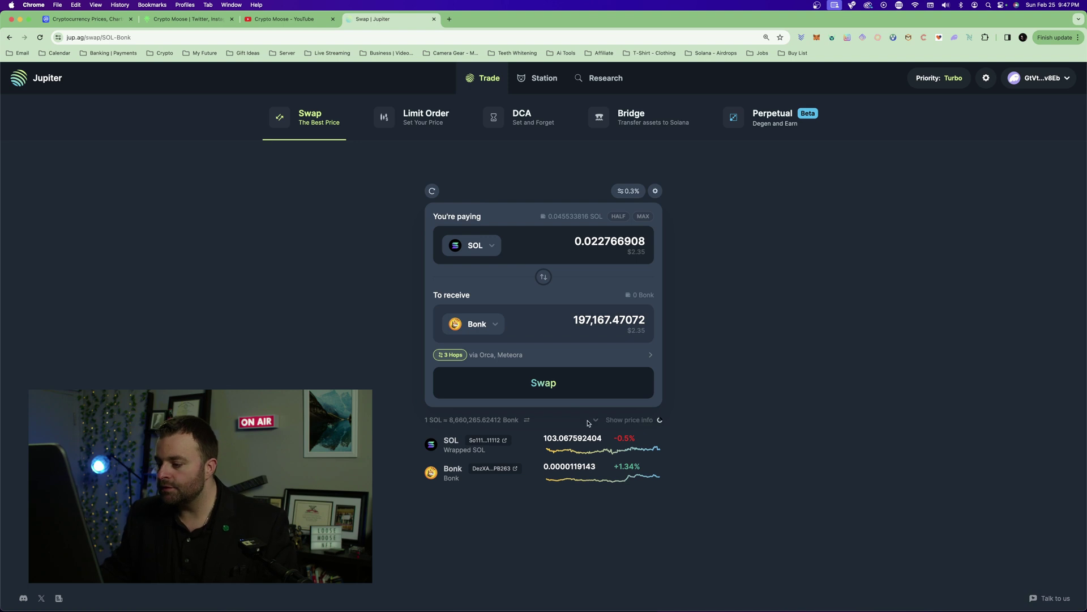
click(648, 353)
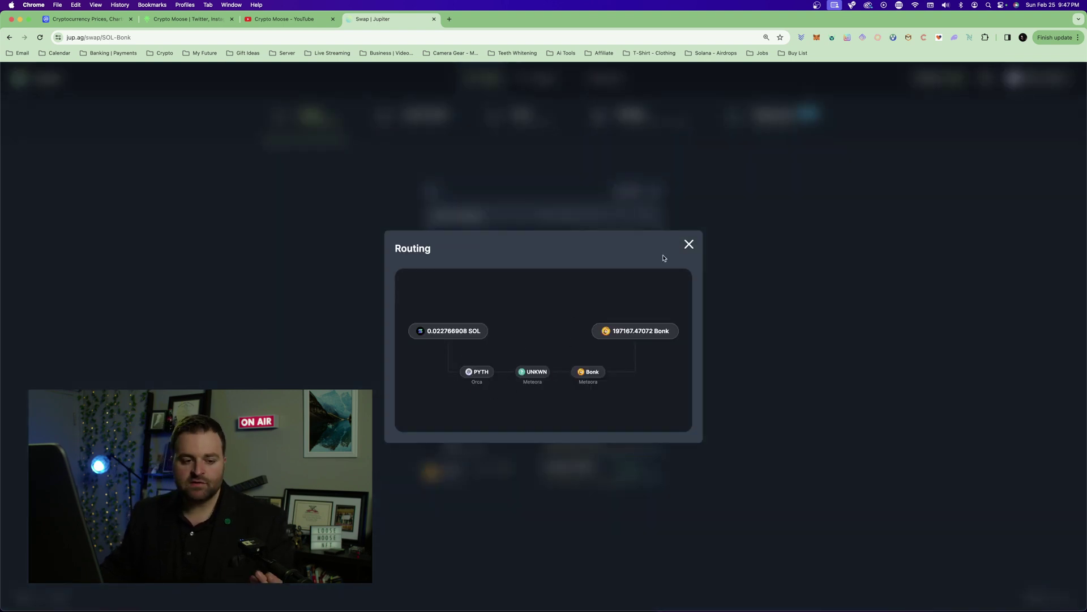
click(689, 244)
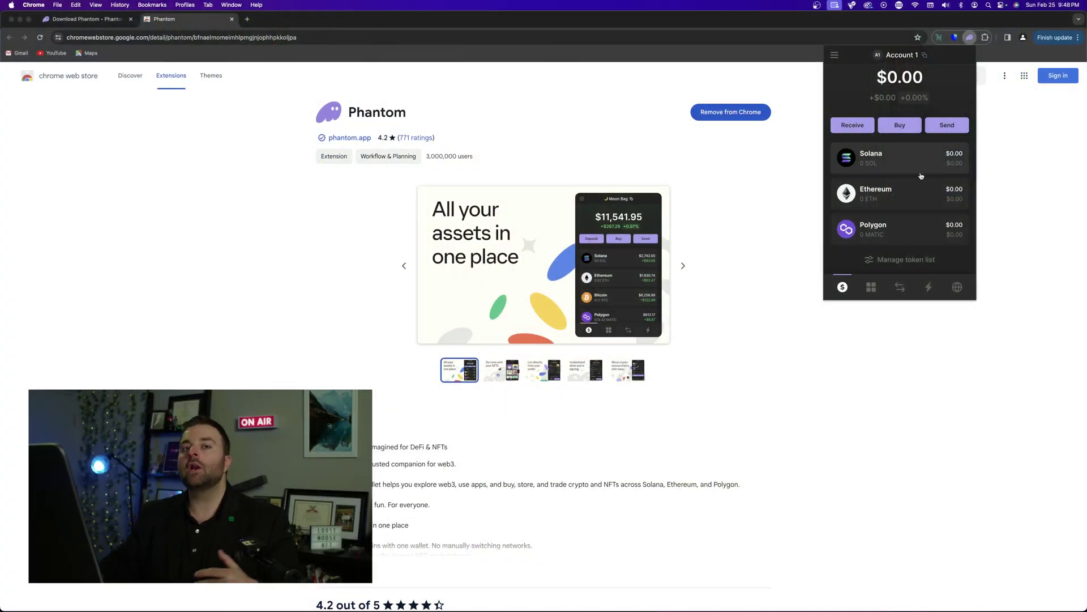
- Browse the tokens that can be bought in the new, empty Phantom wallet and choose Solana
click(900, 128)
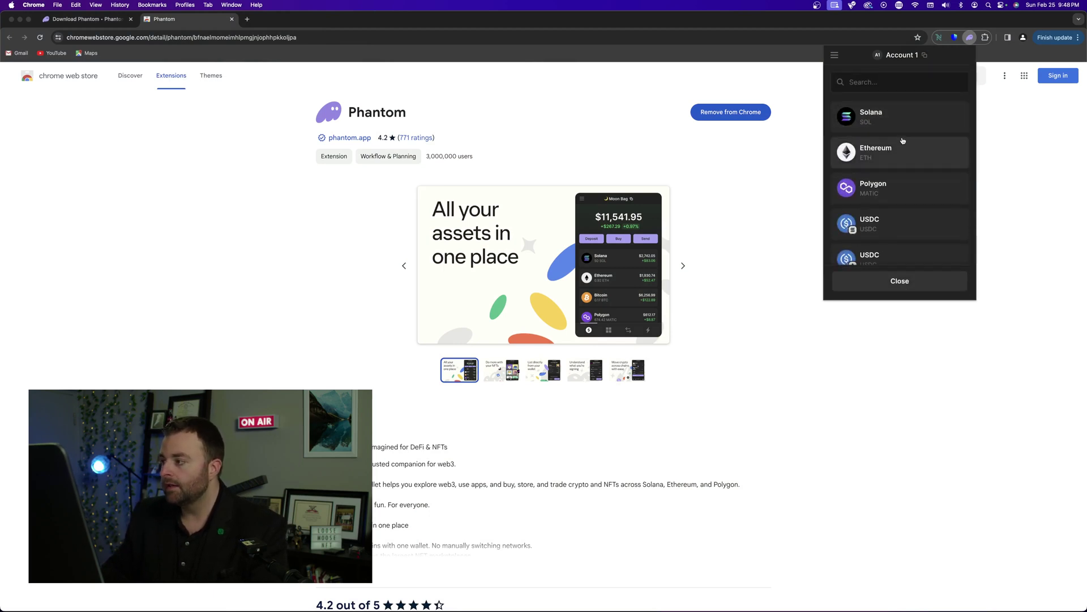
scroll(901, 131, down, 3)
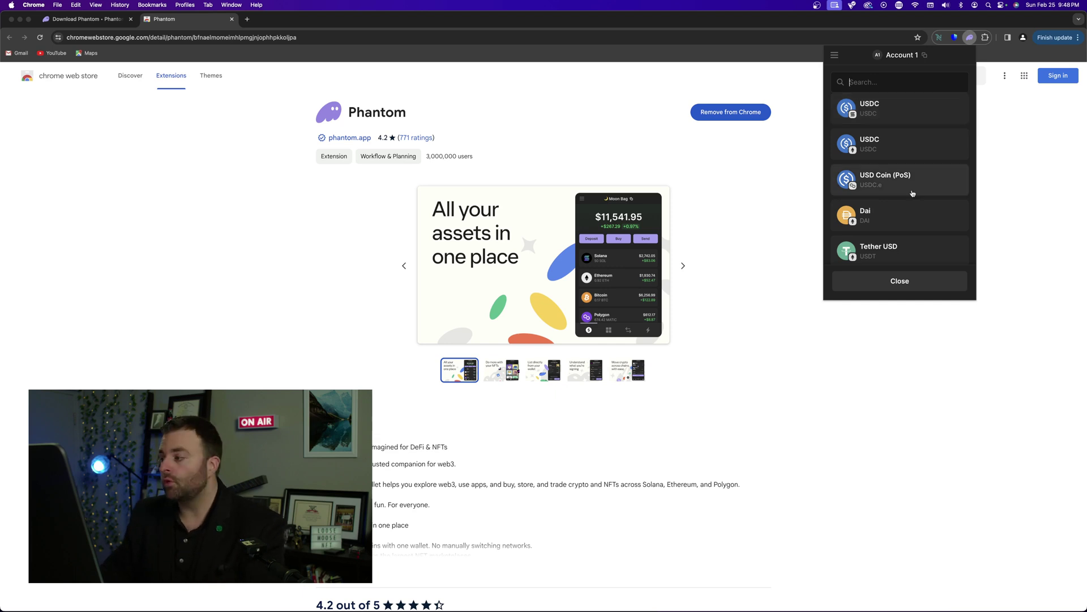
scroll(908, 187, down, 3)
scroll(906, 101, up, 8)
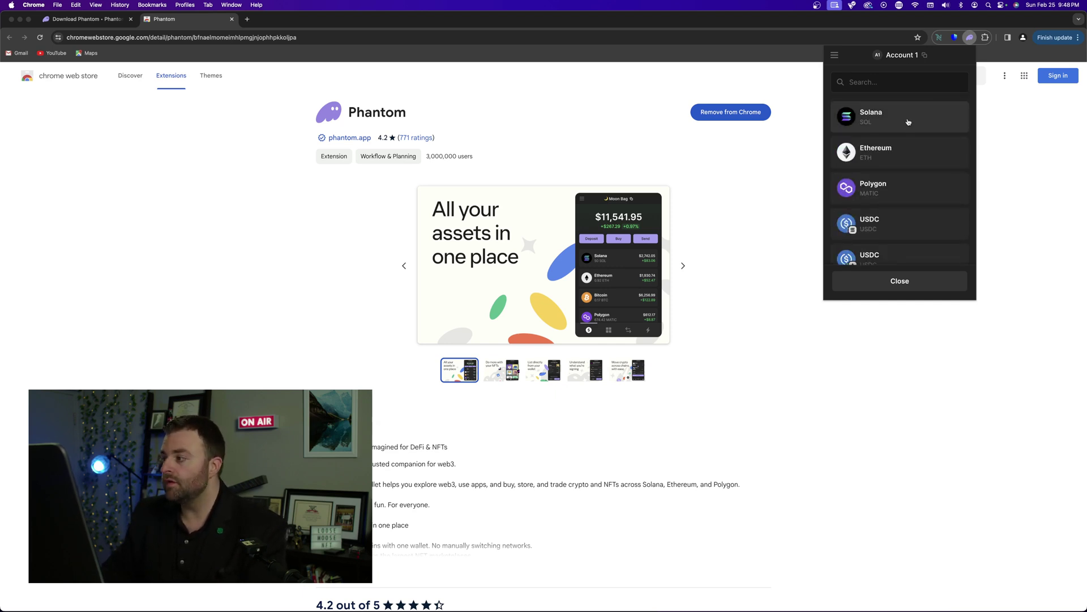
click(906, 121)
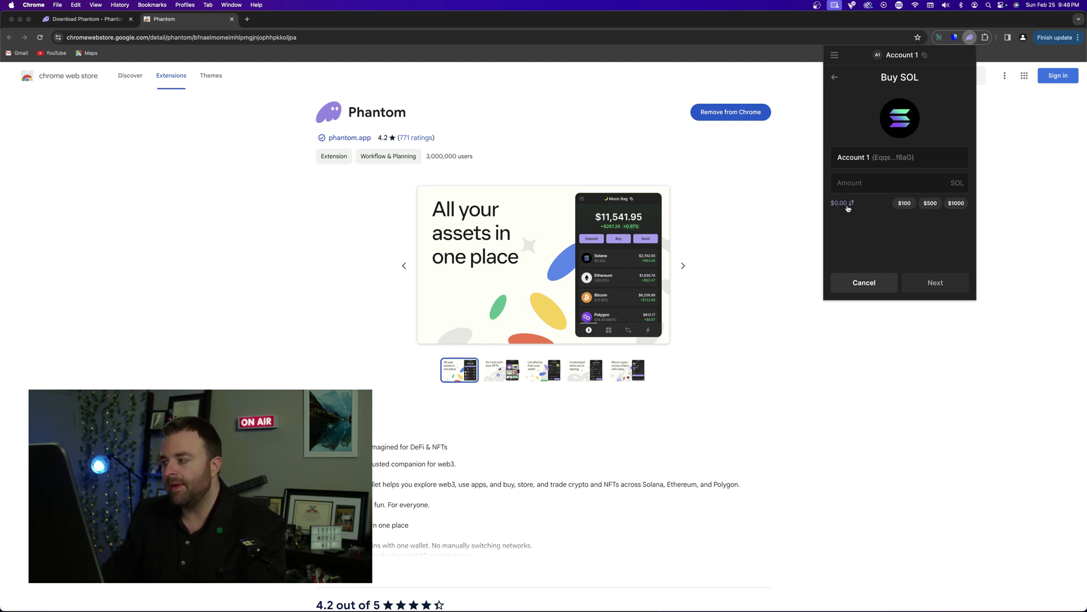
- Set the SOL purchase to $100, view the payment providers, and return to the wallet overview without buying
click(905, 204)
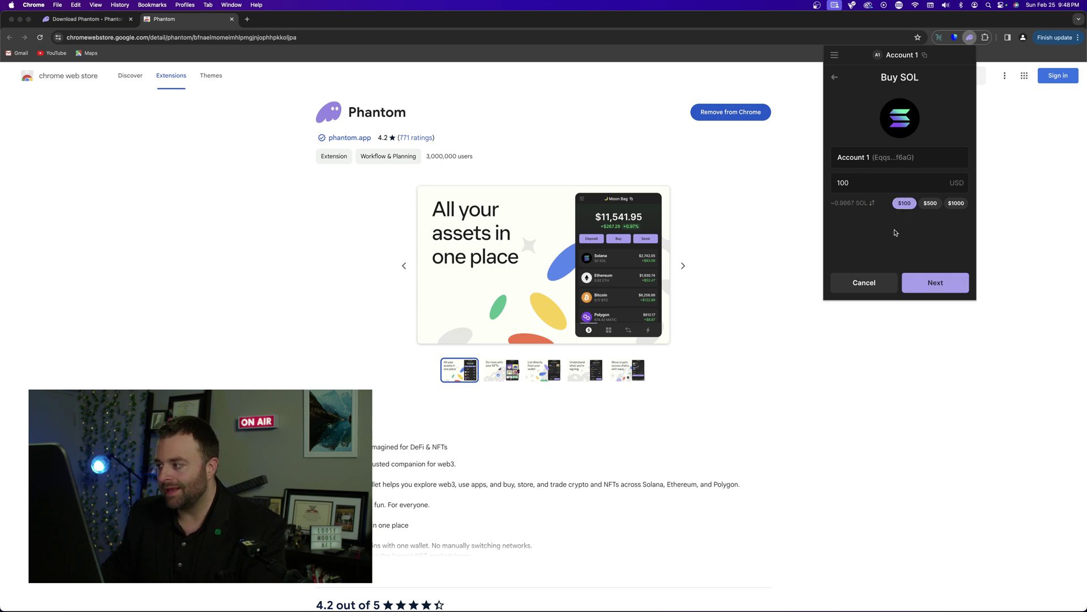
click(927, 283)
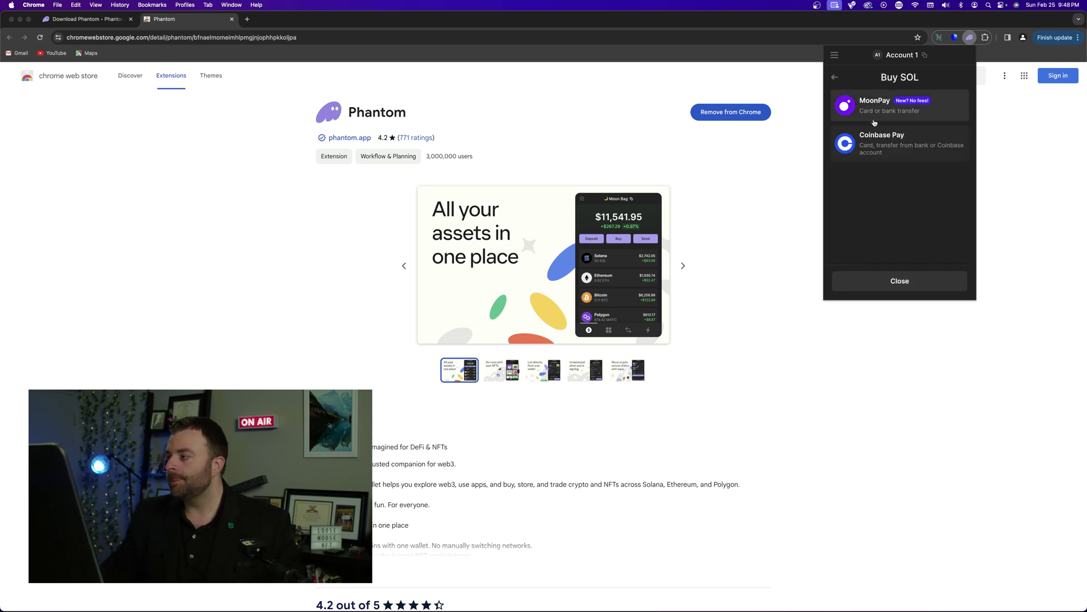
click(872, 114)
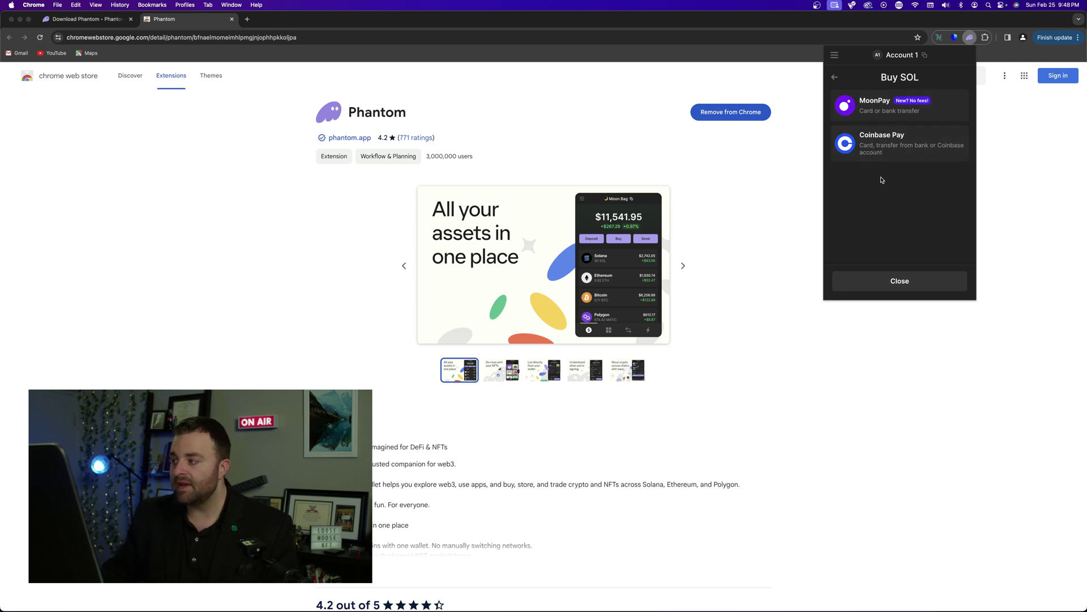
click(866, 111)
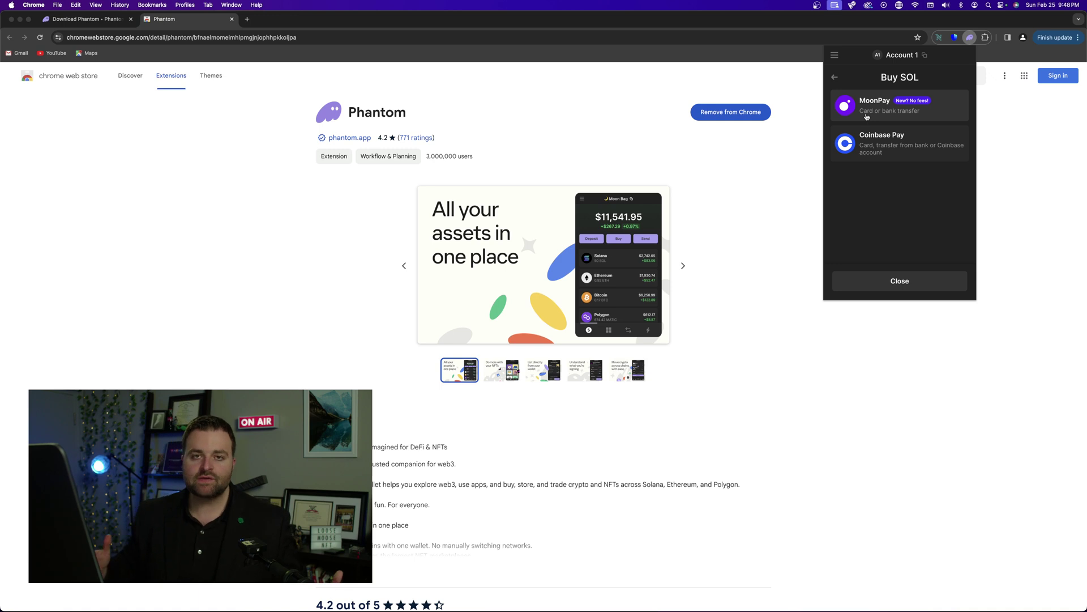
click(836, 77)
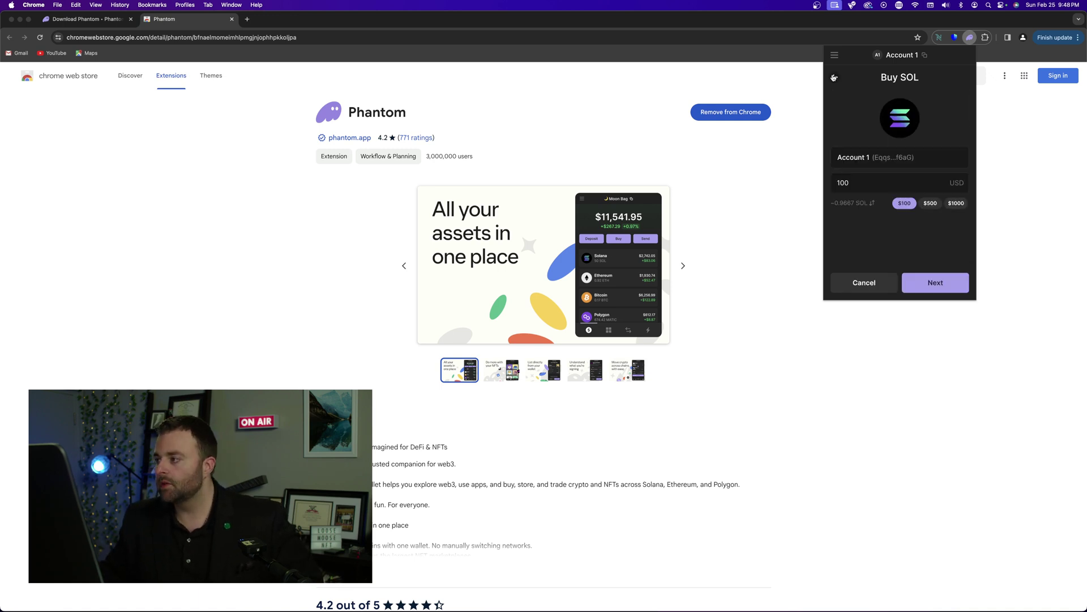
click(836, 76)
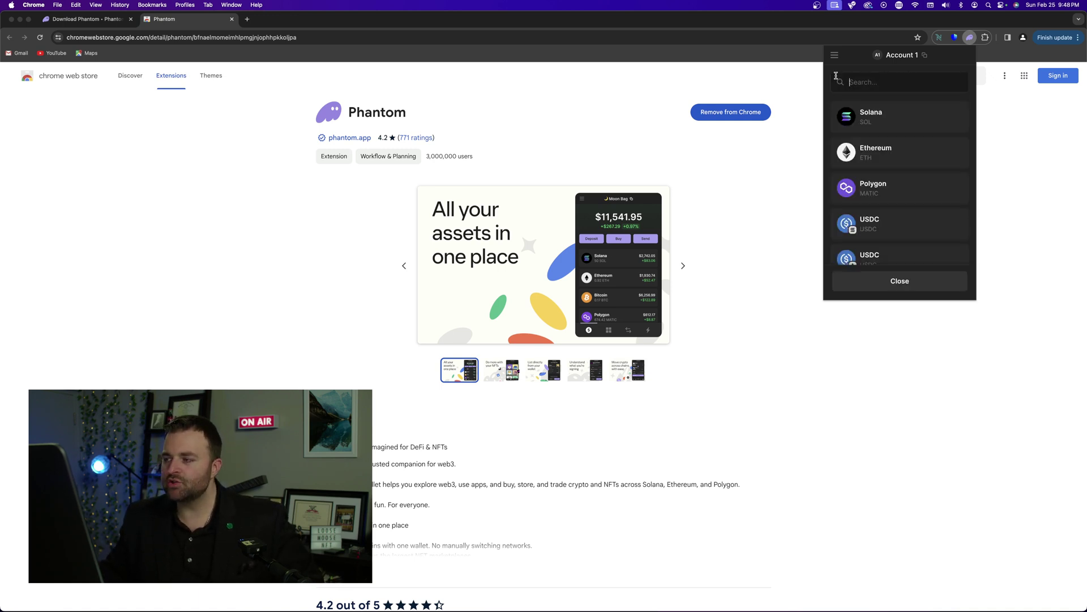
click(900, 281)
scroll(890, 166, up, 1)
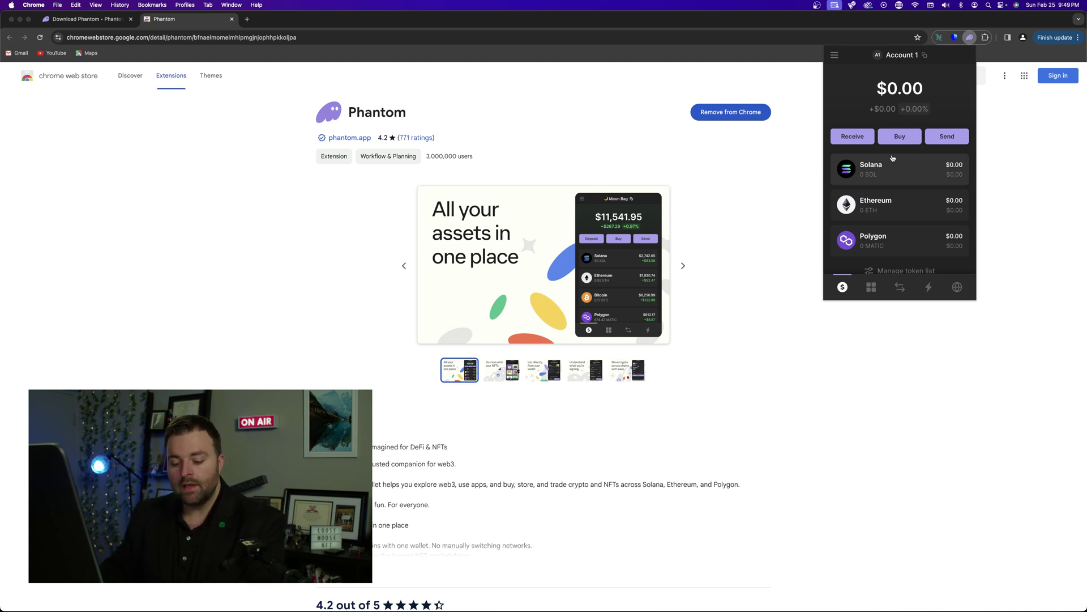
- View the new wallet's receive address and QR code for Solana, and return to the wallet overview
key(super+grave)
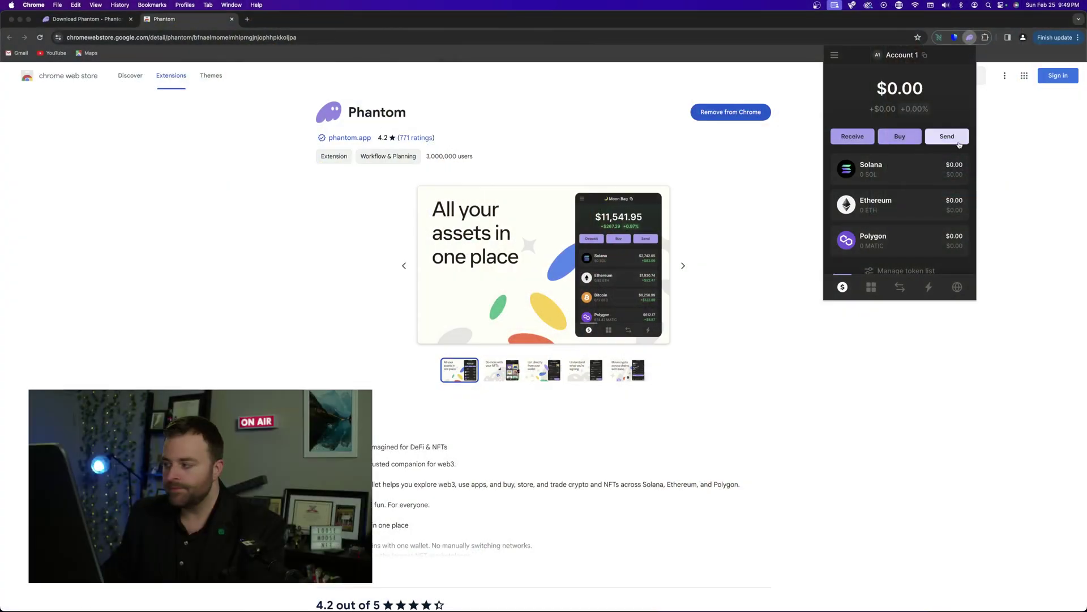
click(908, 174)
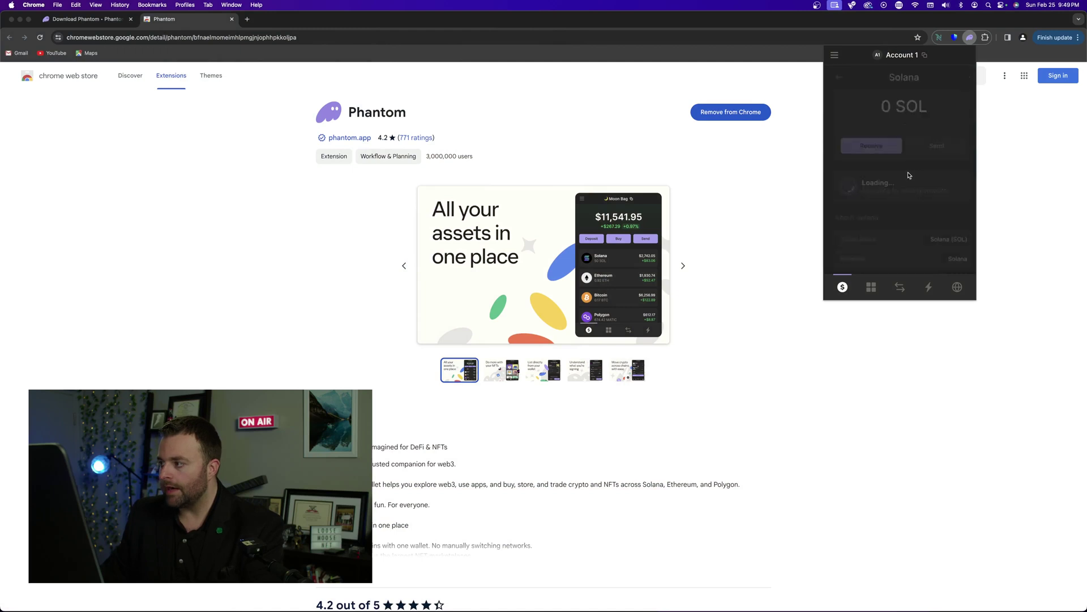
click(872, 146)
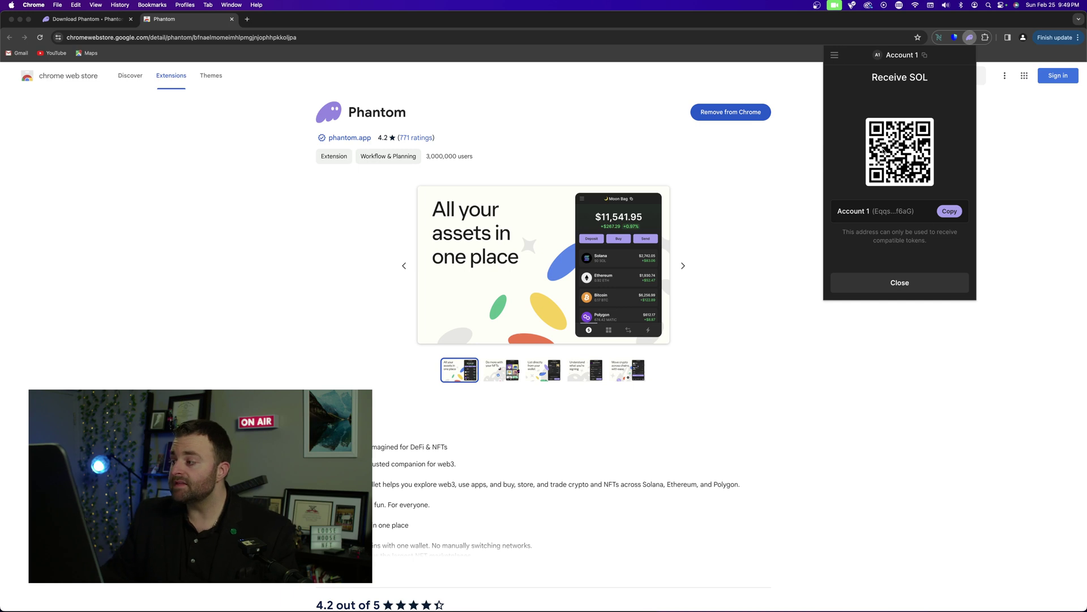
click(903, 284)
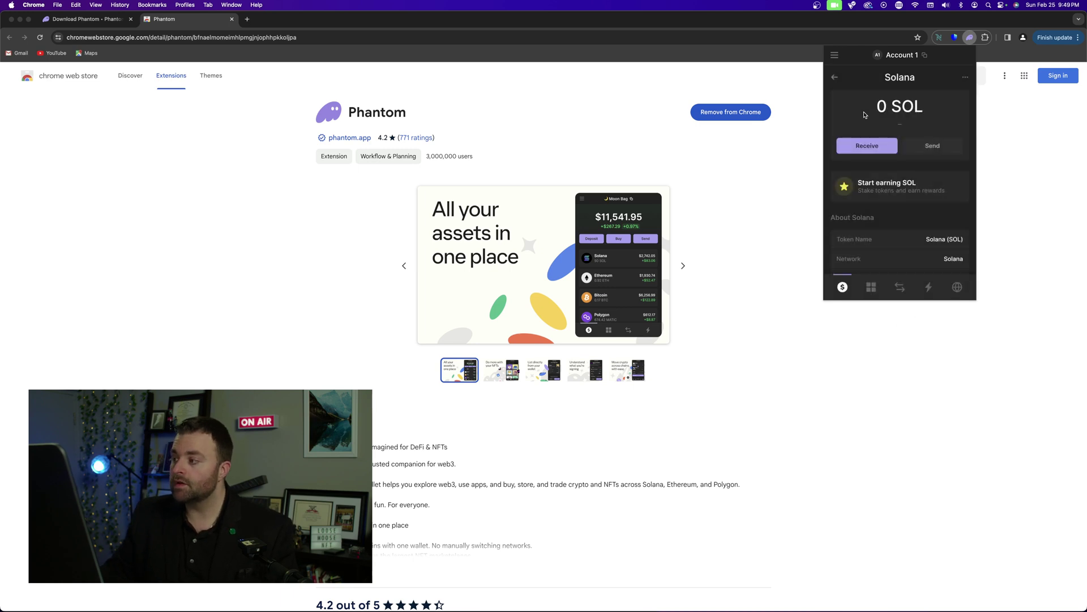
click(834, 79)
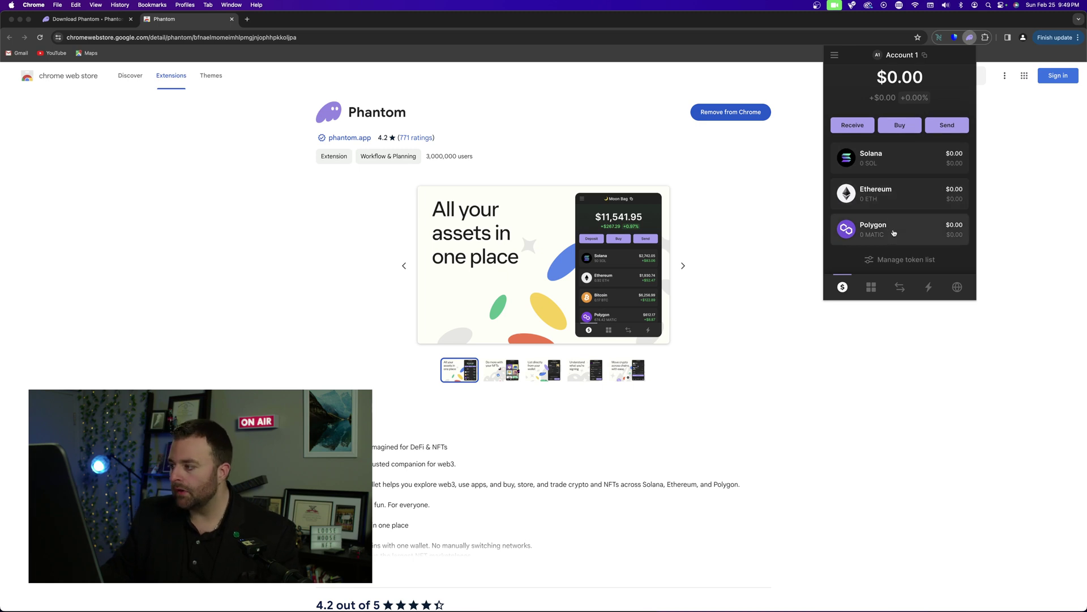
scroll(897, 215, up, 1)
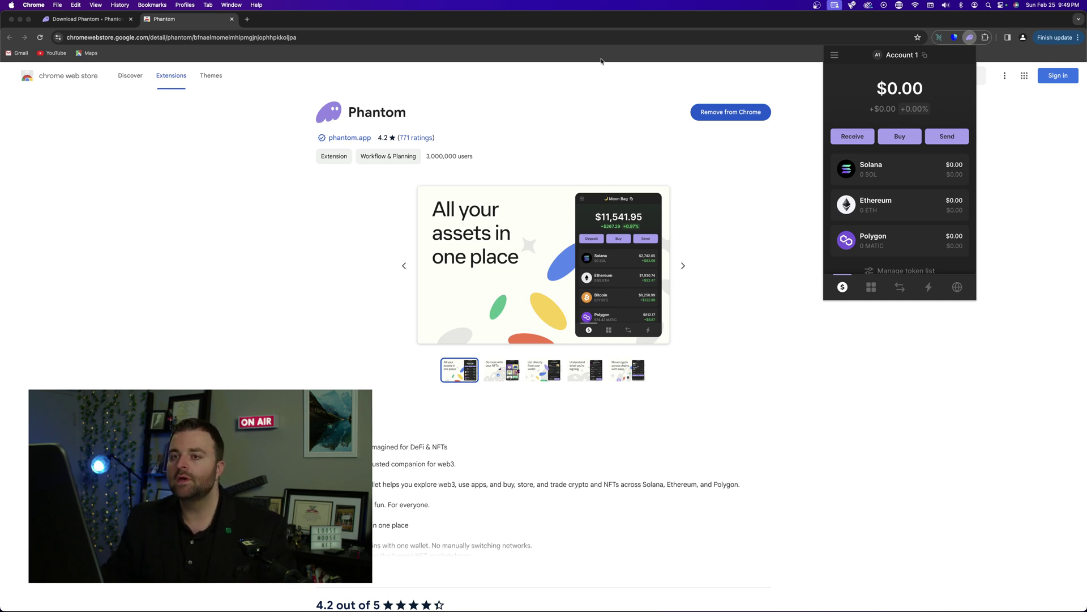
- Return to the browser window with Jupiter and switch its Phantom wallet to the Ledger 1 account
key(ctrl+Left)
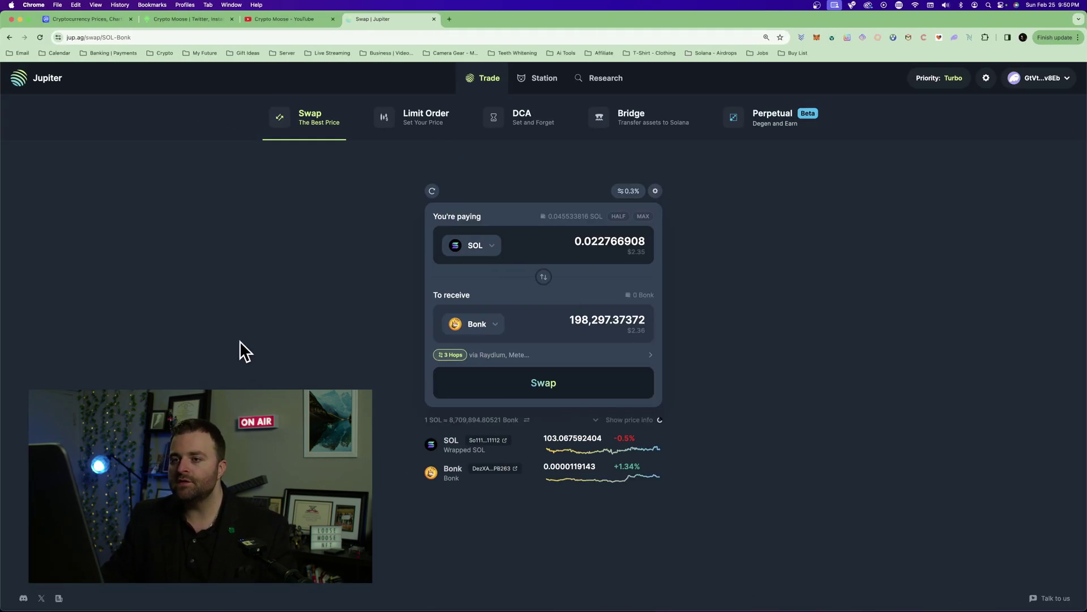
click(952, 37)
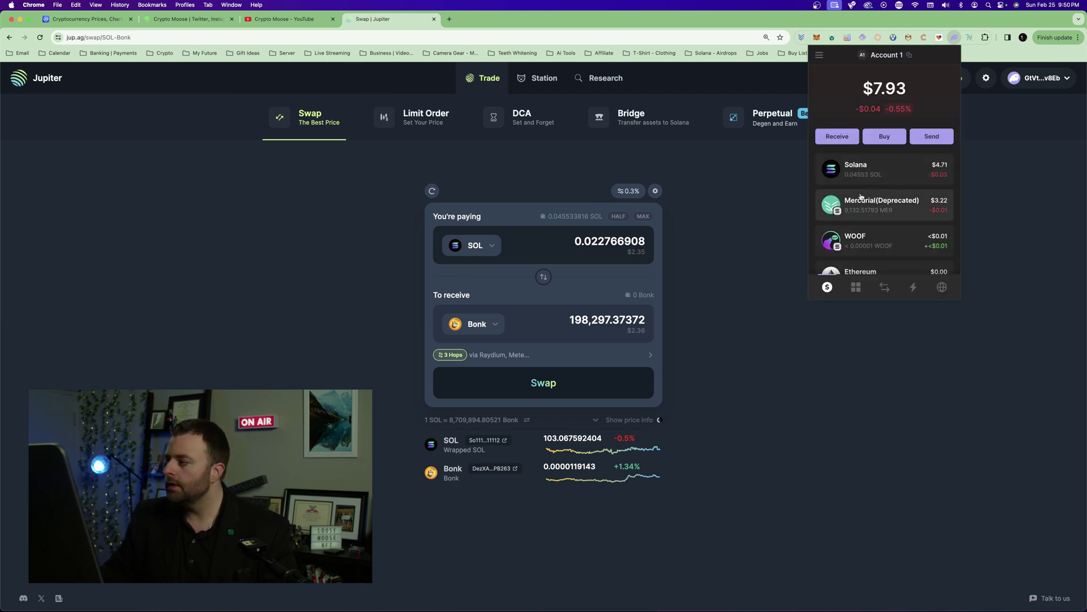
scroll(899, 170, down, 3)
scroll(872, 142, up, 3)
click(821, 56)
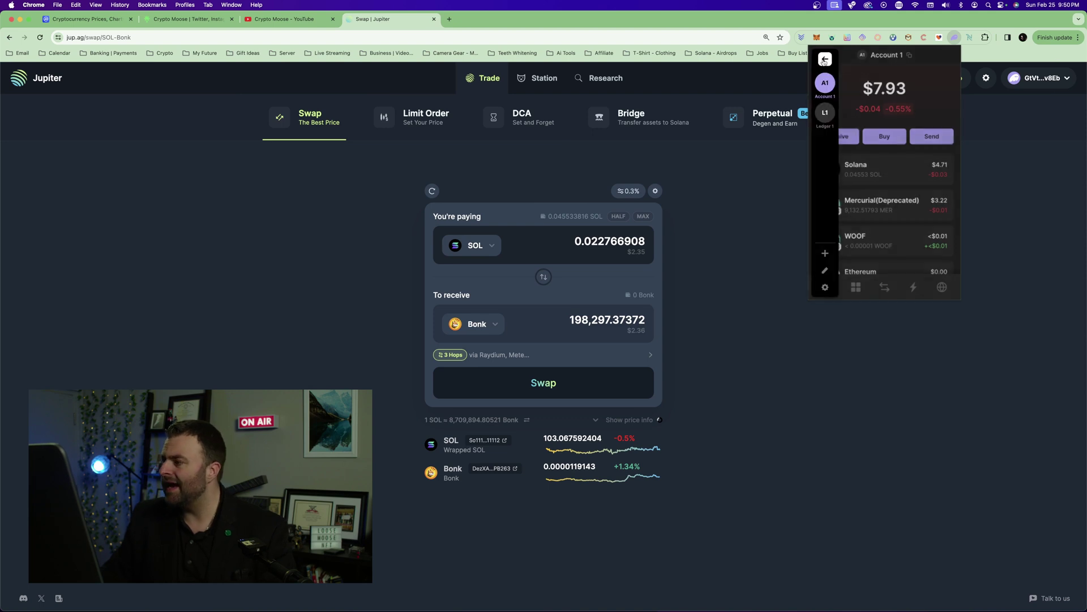
click(827, 111)
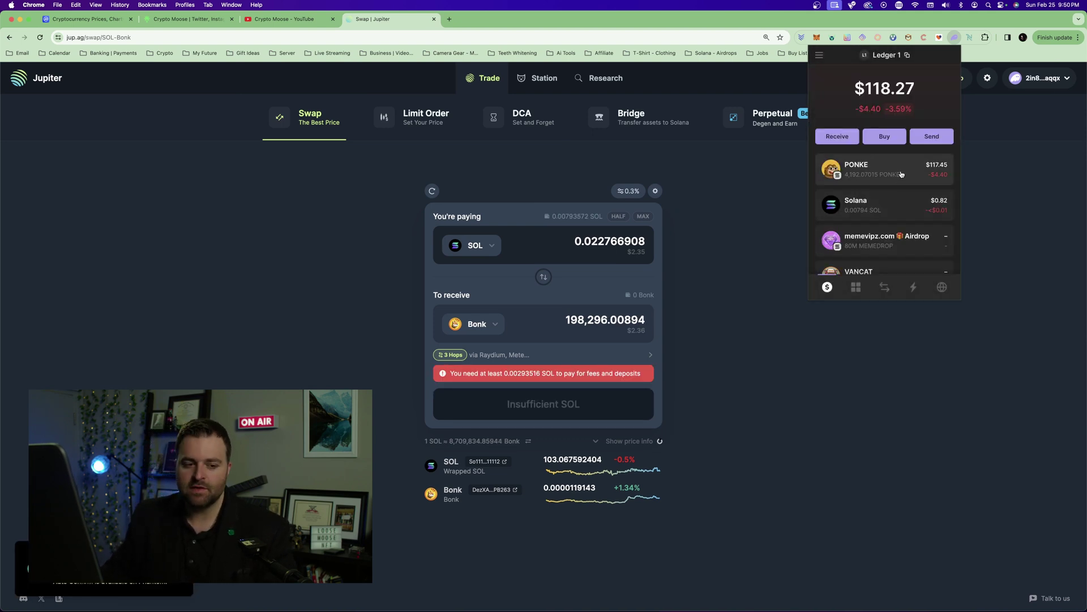
- Examine the Ledger 1 token list and its Solana stake, price and transaction history, and close the wallet
scroll(895, 187, down, 2)
scroll(881, 216, up, 2)
click(881, 216)
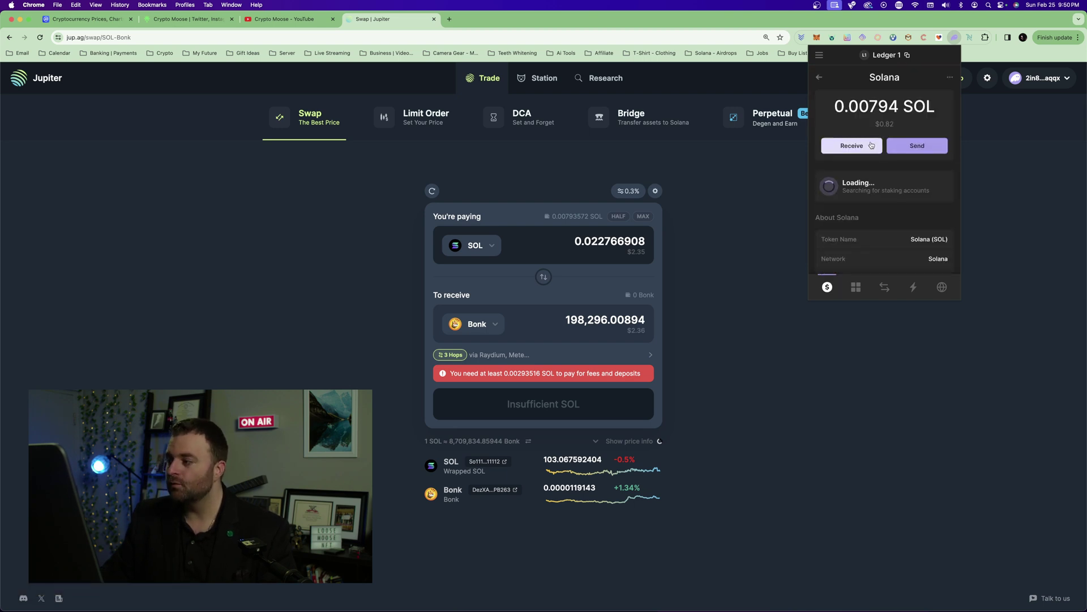
scroll(897, 201, down, 3)
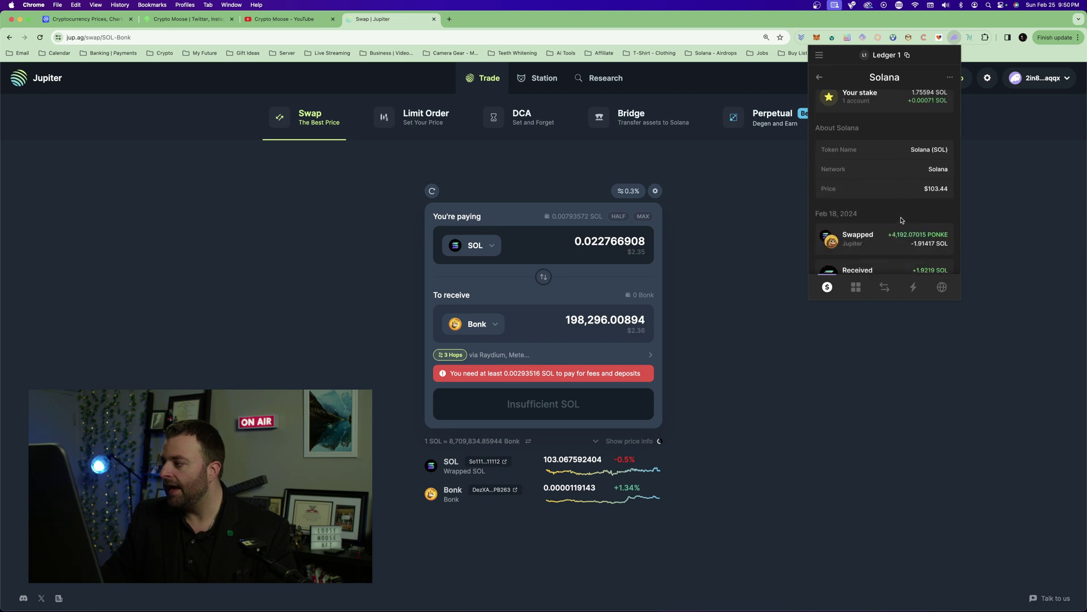
scroll(897, 204, up, 2)
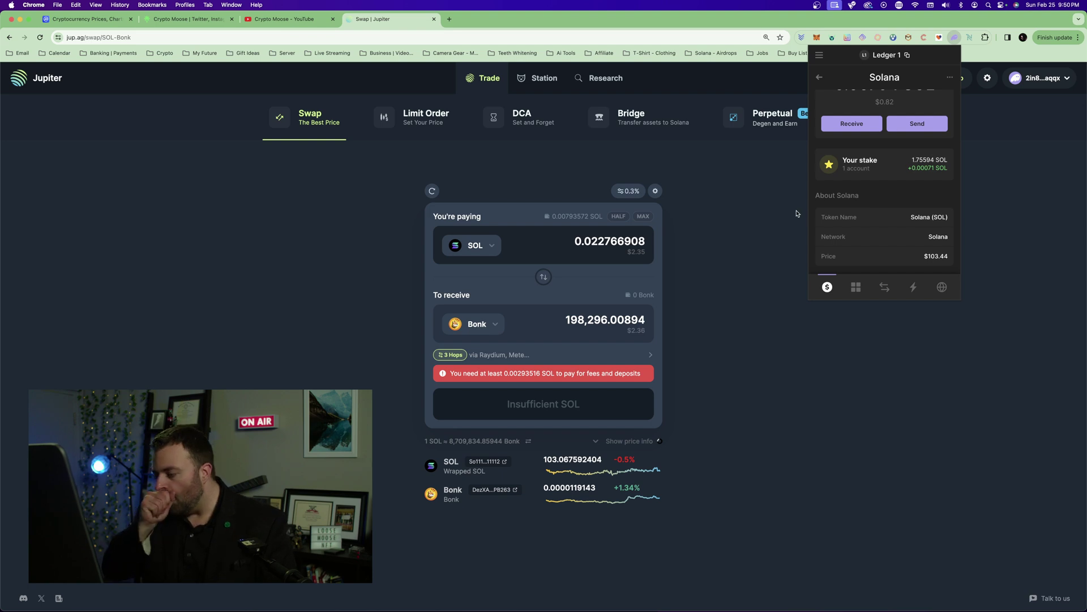
scroll(849, 213, up, 1)
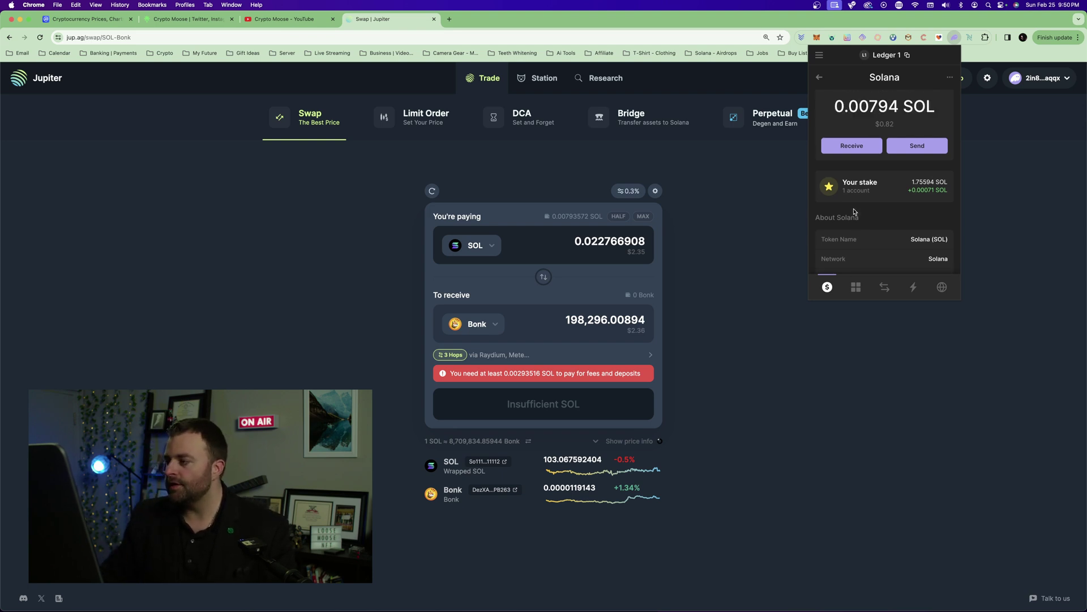
click(820, 77)
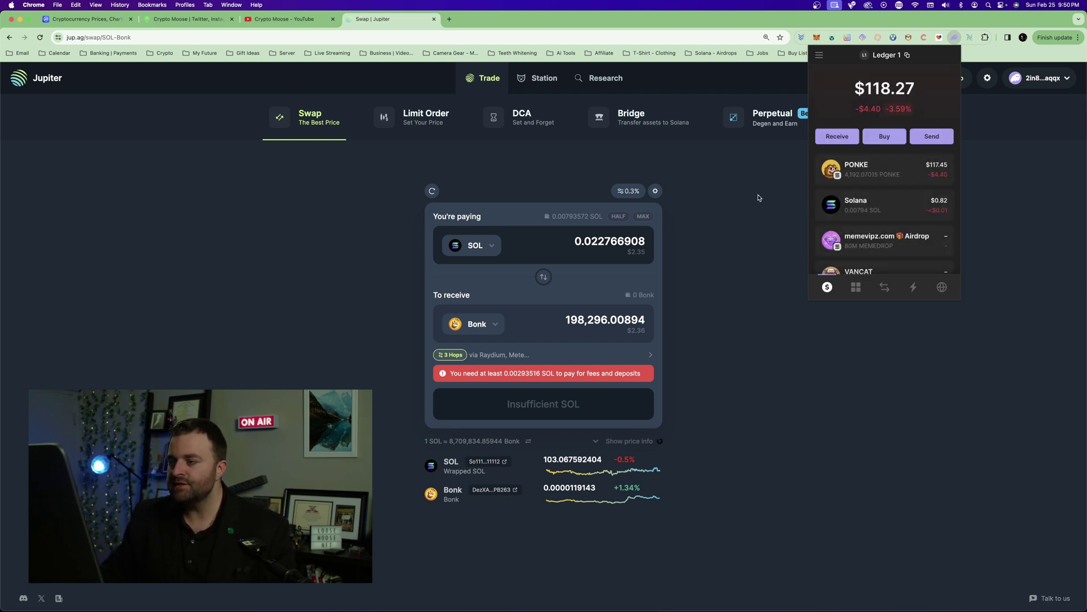
click(652, 169)
- Open the Loose Moose NFT collection from the Crypto Moose link page and browse the channel's YouTube videos
click(181, 21)
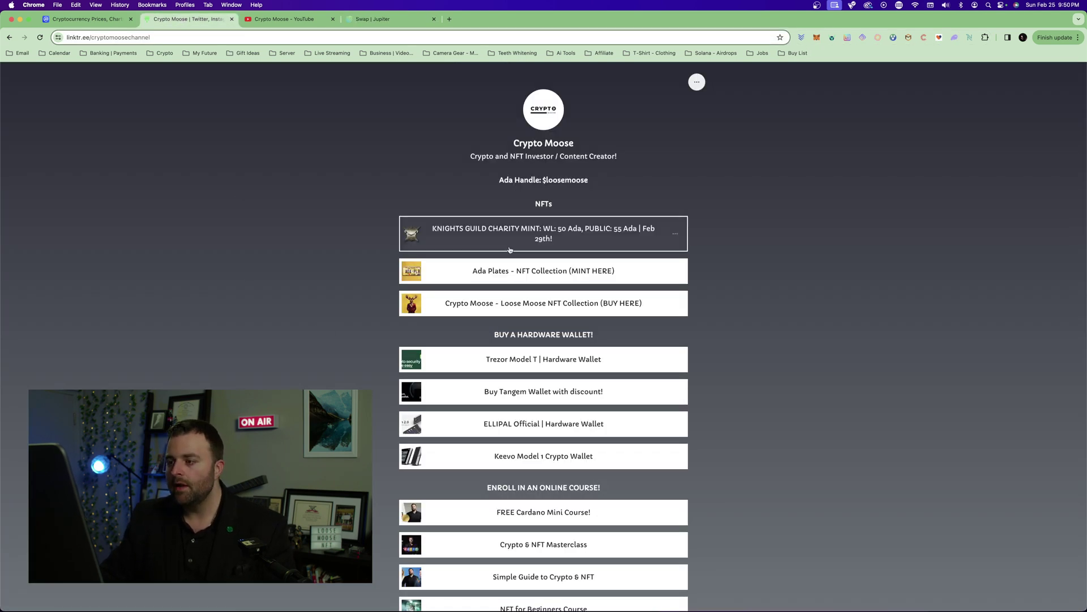
click(446, 306)
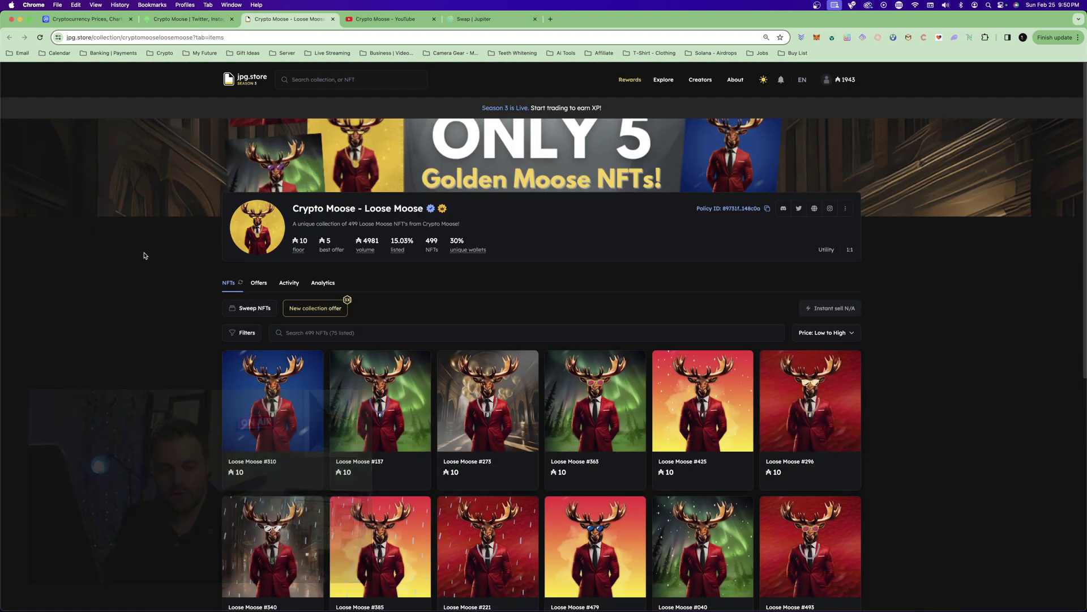
click(180, 22)
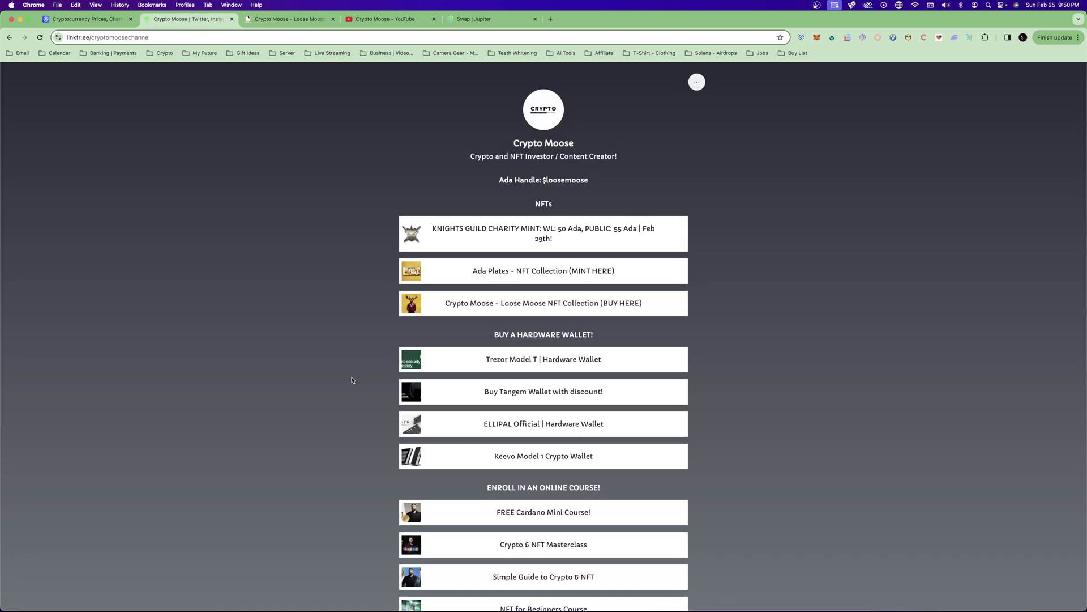
scroll(343, 348, down, 1)
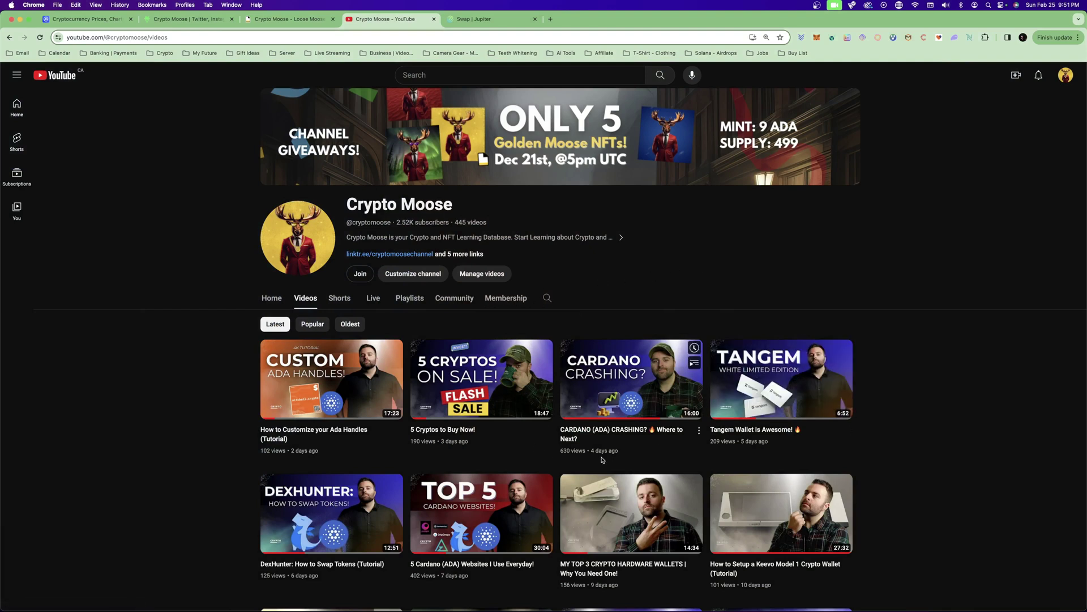
scroll(521, 340, down, 3)
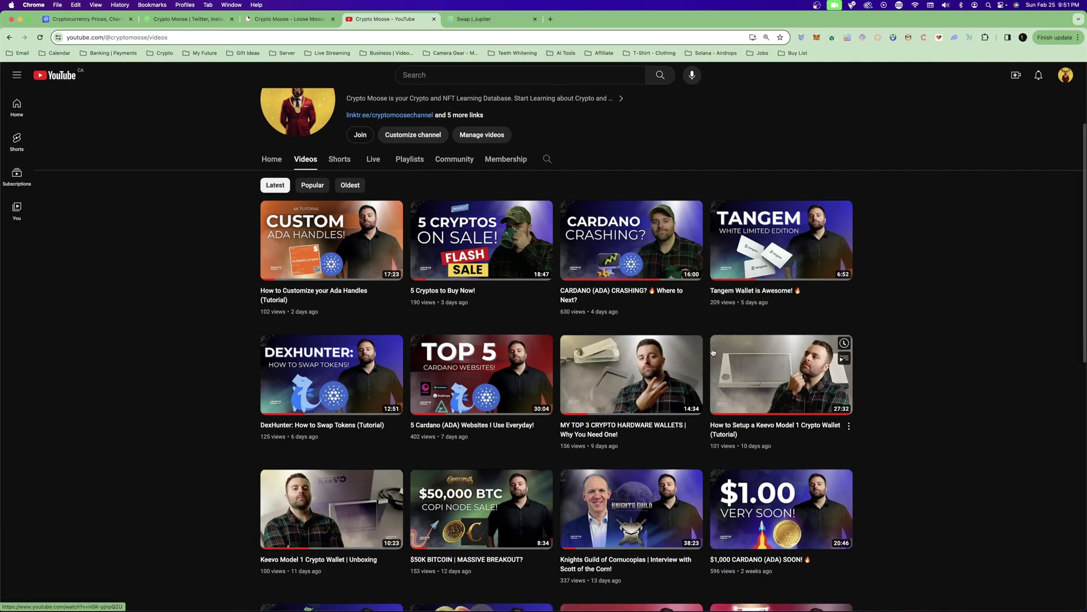